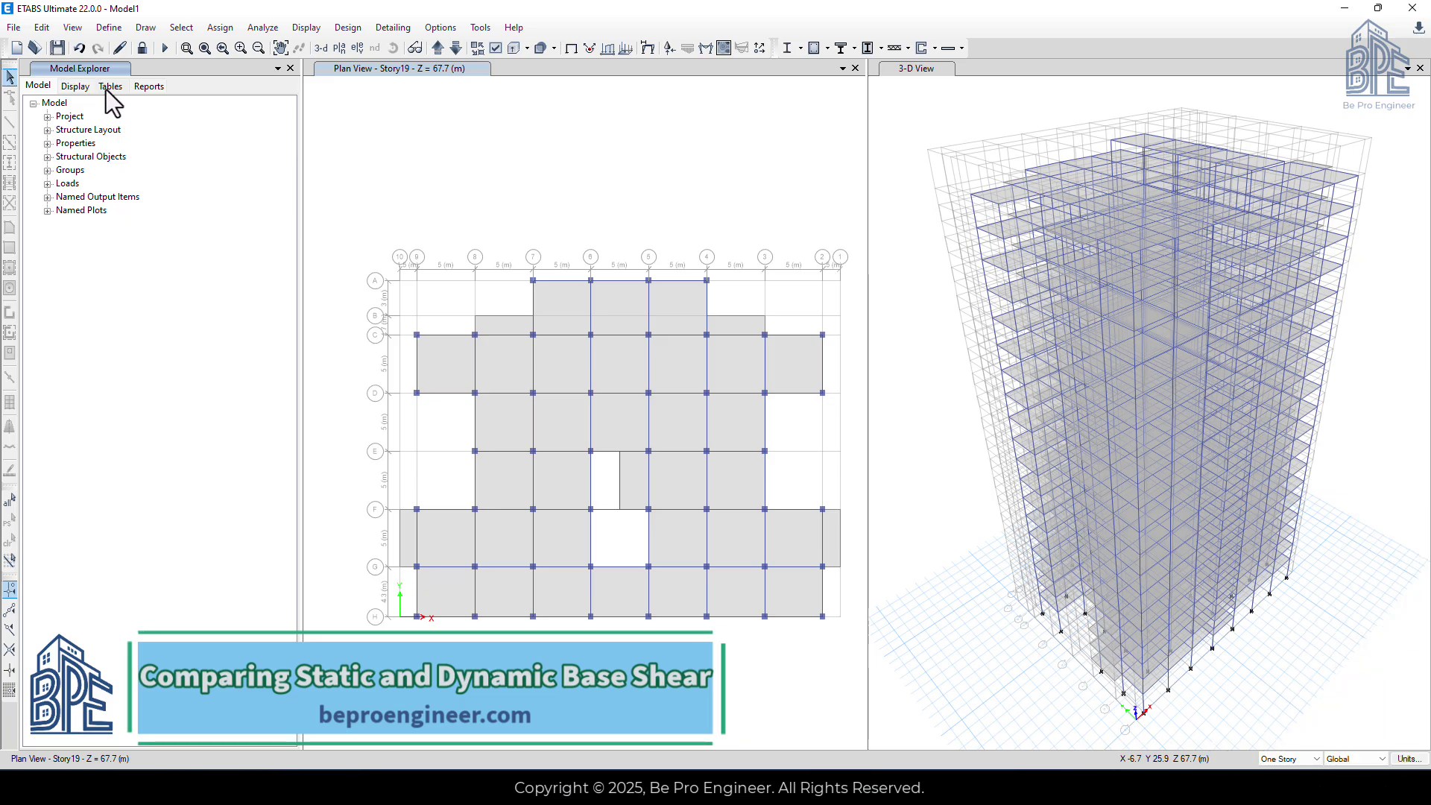
Switch the Model Explorer to the Tables tab to list the model's database tables
{"action": "left_click", "coordinate": [109, 88]}
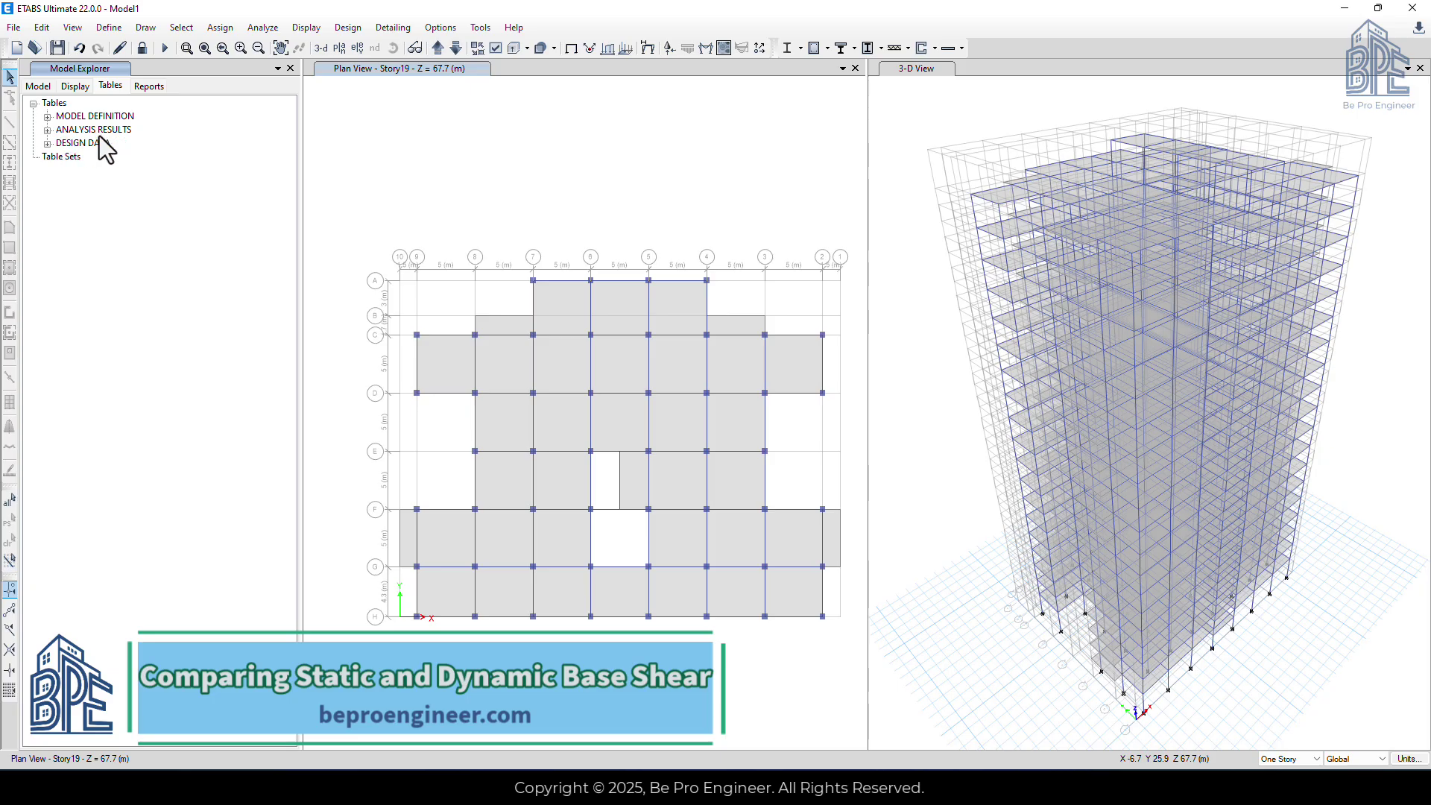
Expand Analysis Results > Structure Output > Other Output Items and right-click the Story Forces table
{"action": "left_click", "coordinate": [47, 130]}
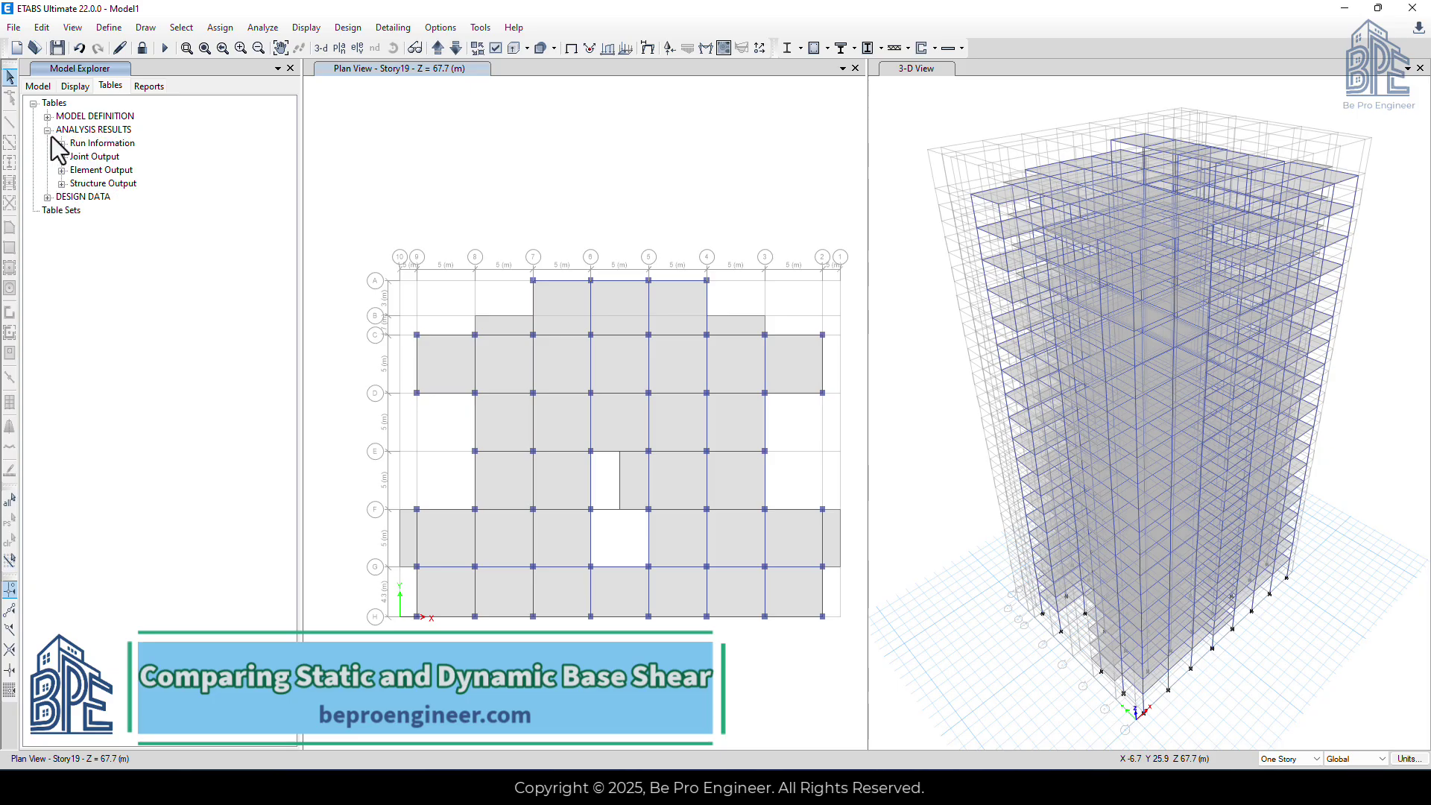
{"action": "left_click", "coordinate": [63, 185]}
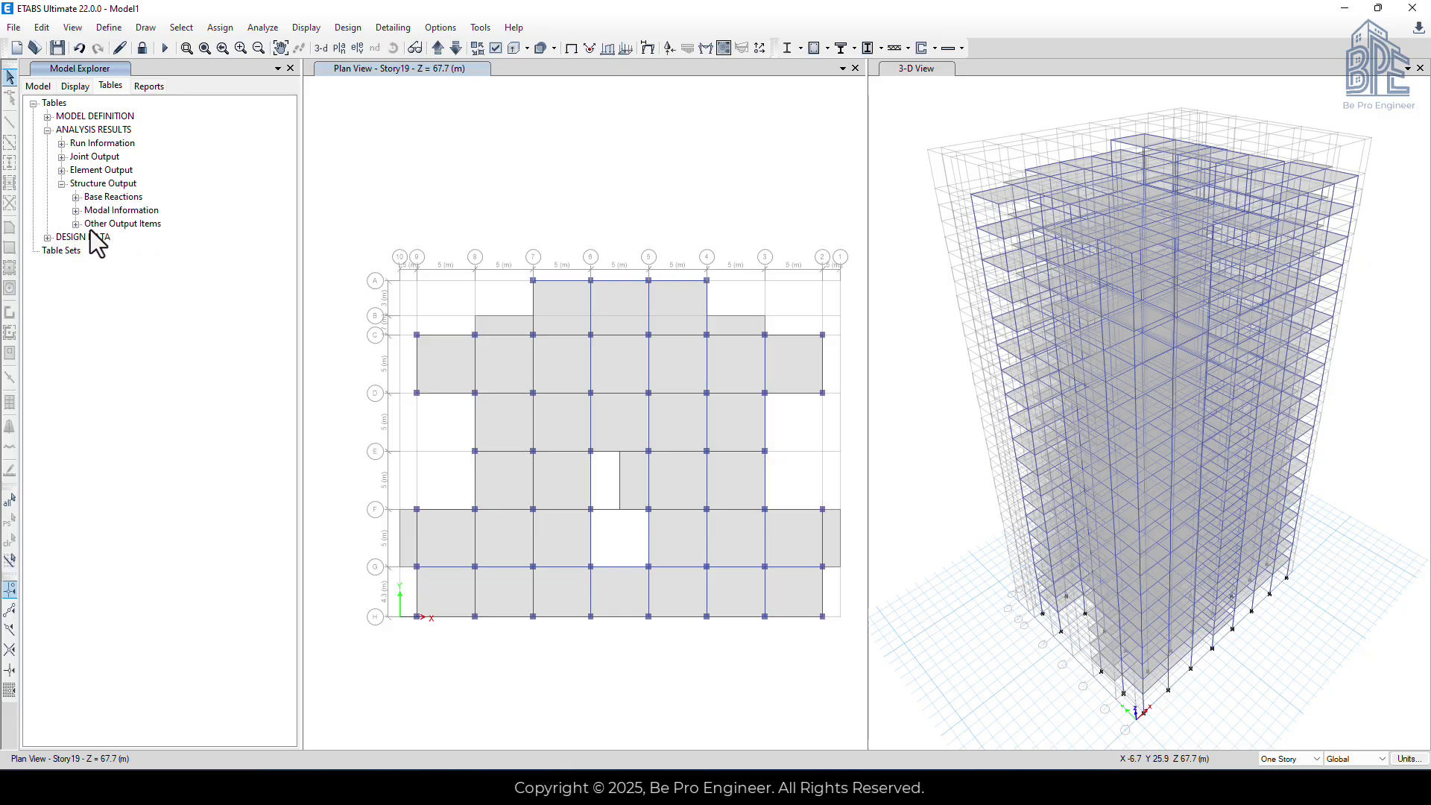
{"action": "left_click", "coordinate": [77, 226]}
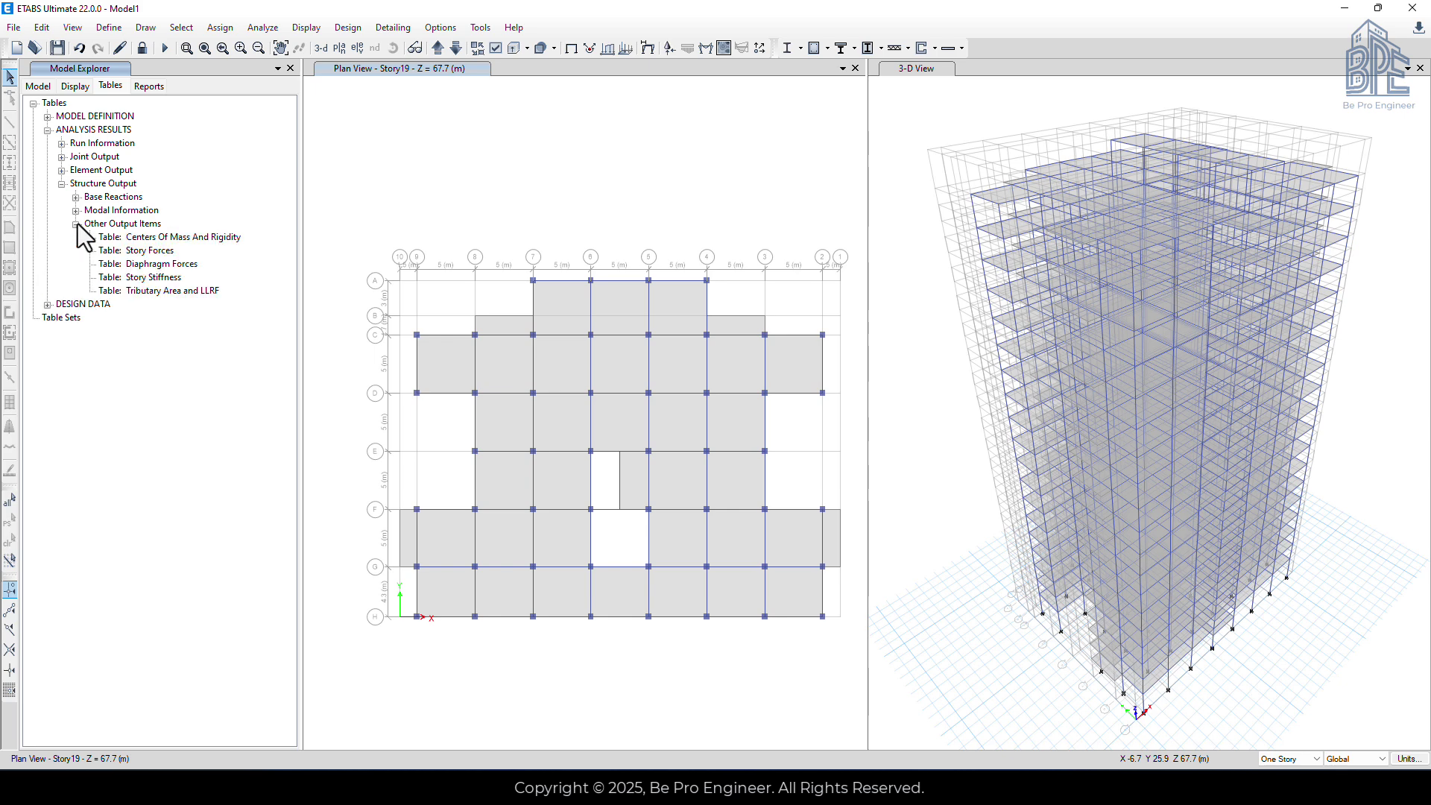
{"action": "right_click", "coordinate": [149, 251]}
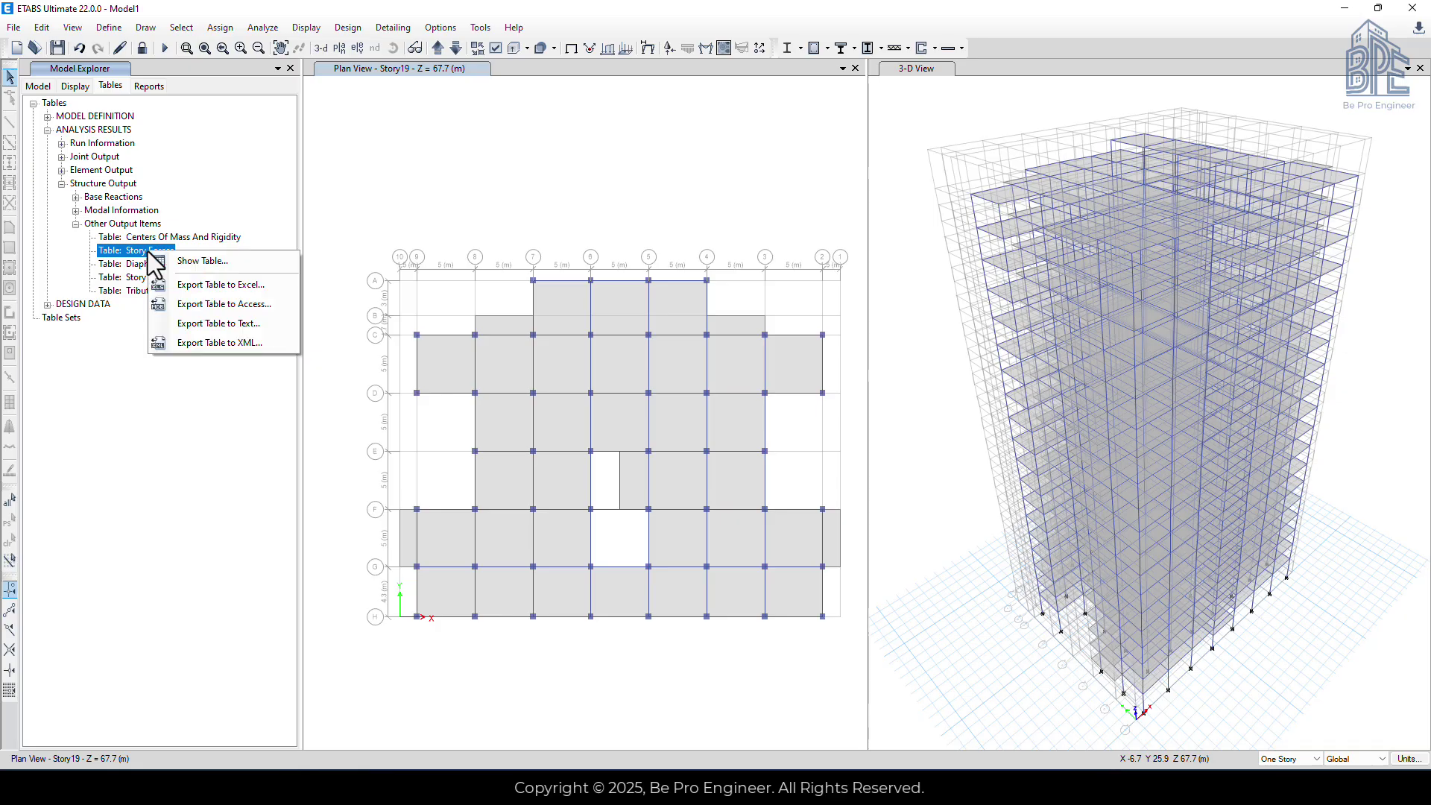
Show the Story Forces table filtered to Story1 rows
{"action": "left_click", "coordinate": [180, 264]}
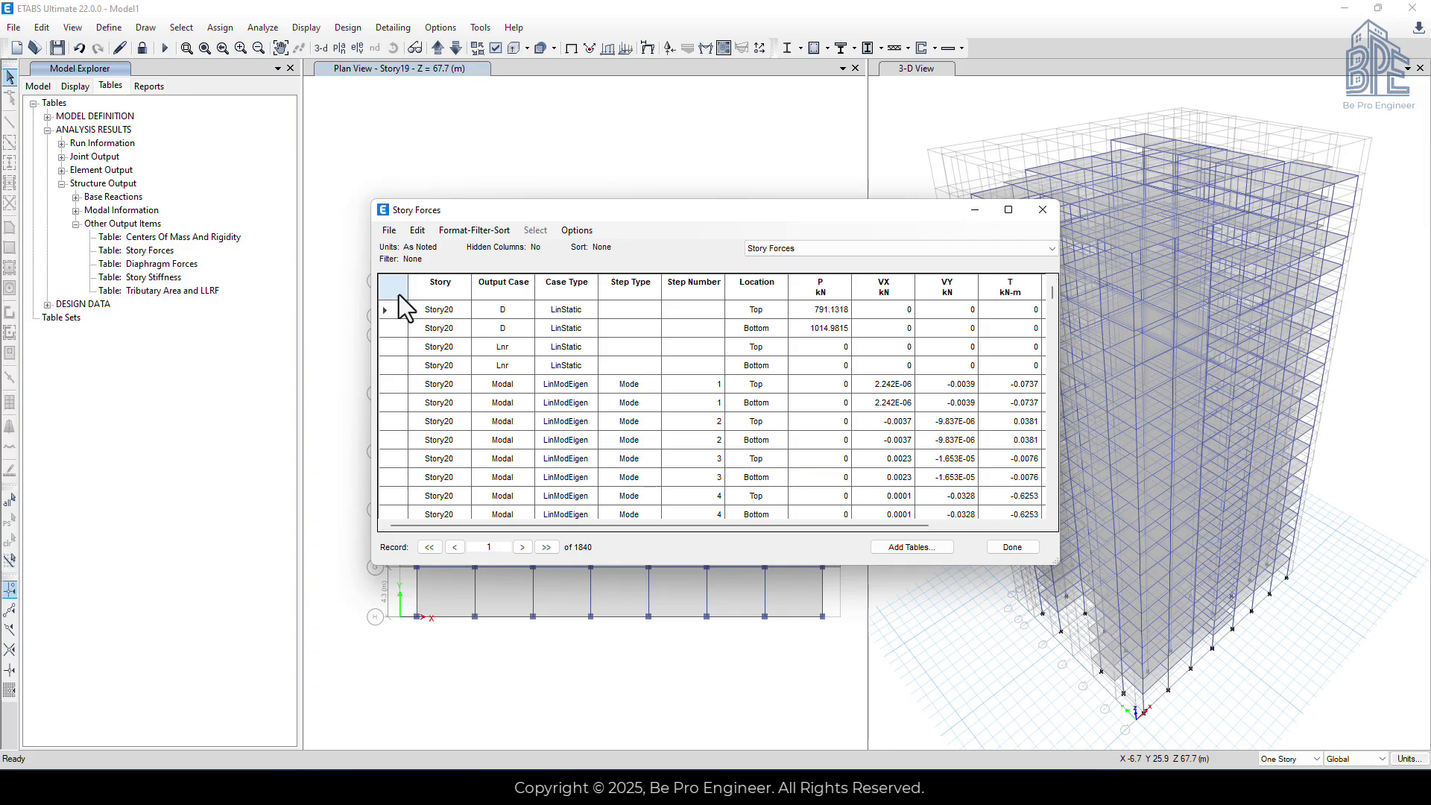
{"action": "left_click", "coordinate": [433, 293]}
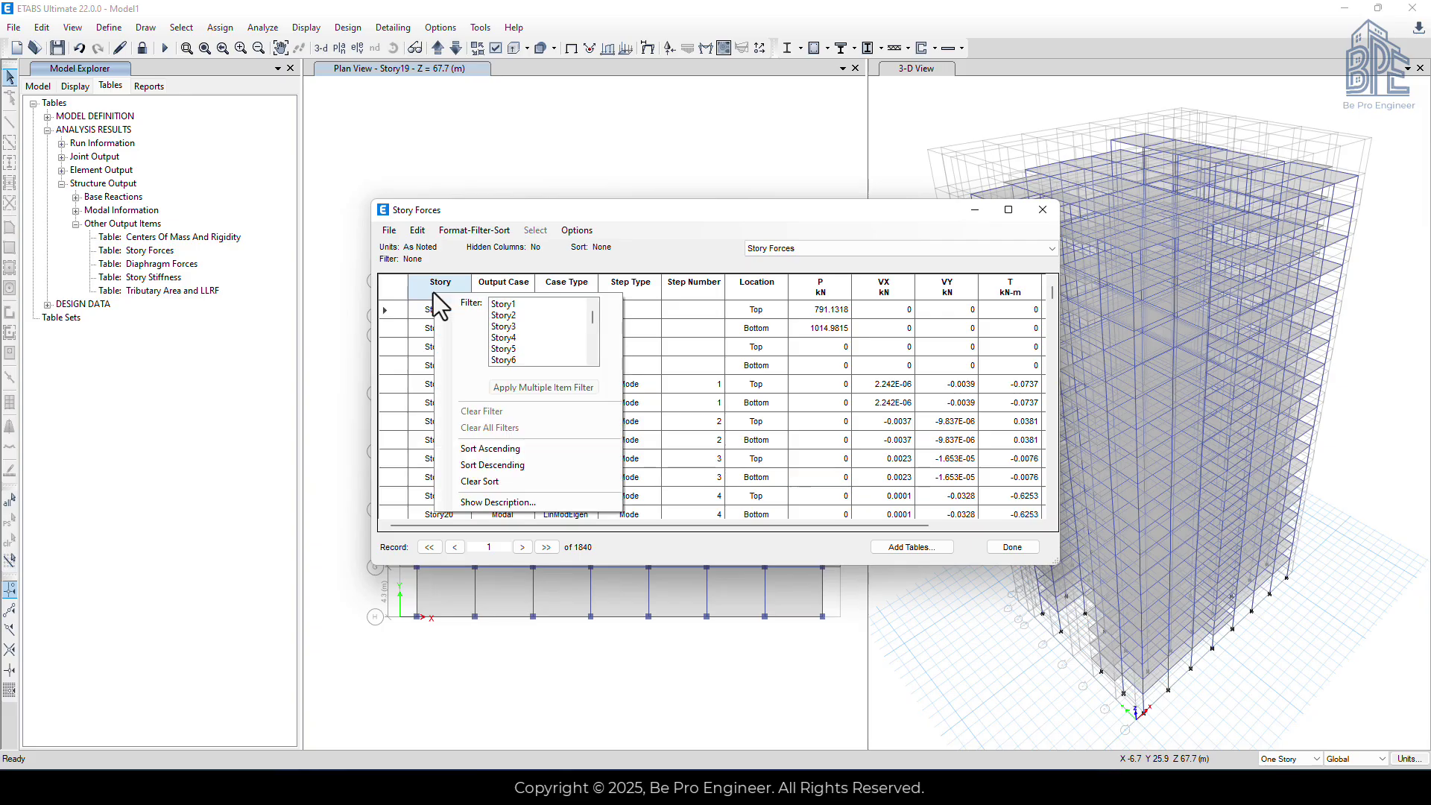
{"action": "left_click", "coordinate": [503, 305]}
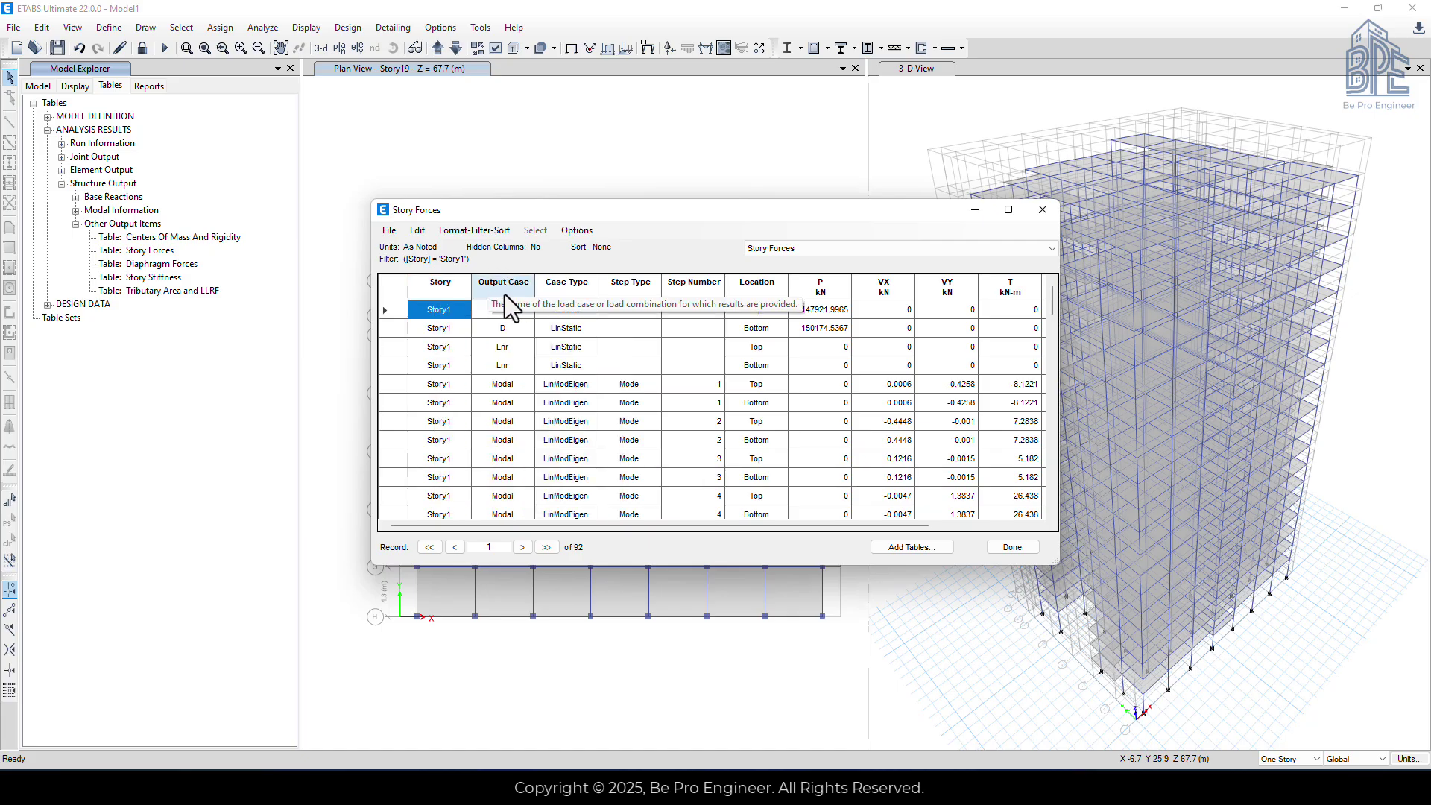
Filter the Output Case column to EX, EY, SX-Base and SY-Base
{"action": "left_click", "coordinate": [504, 293]}
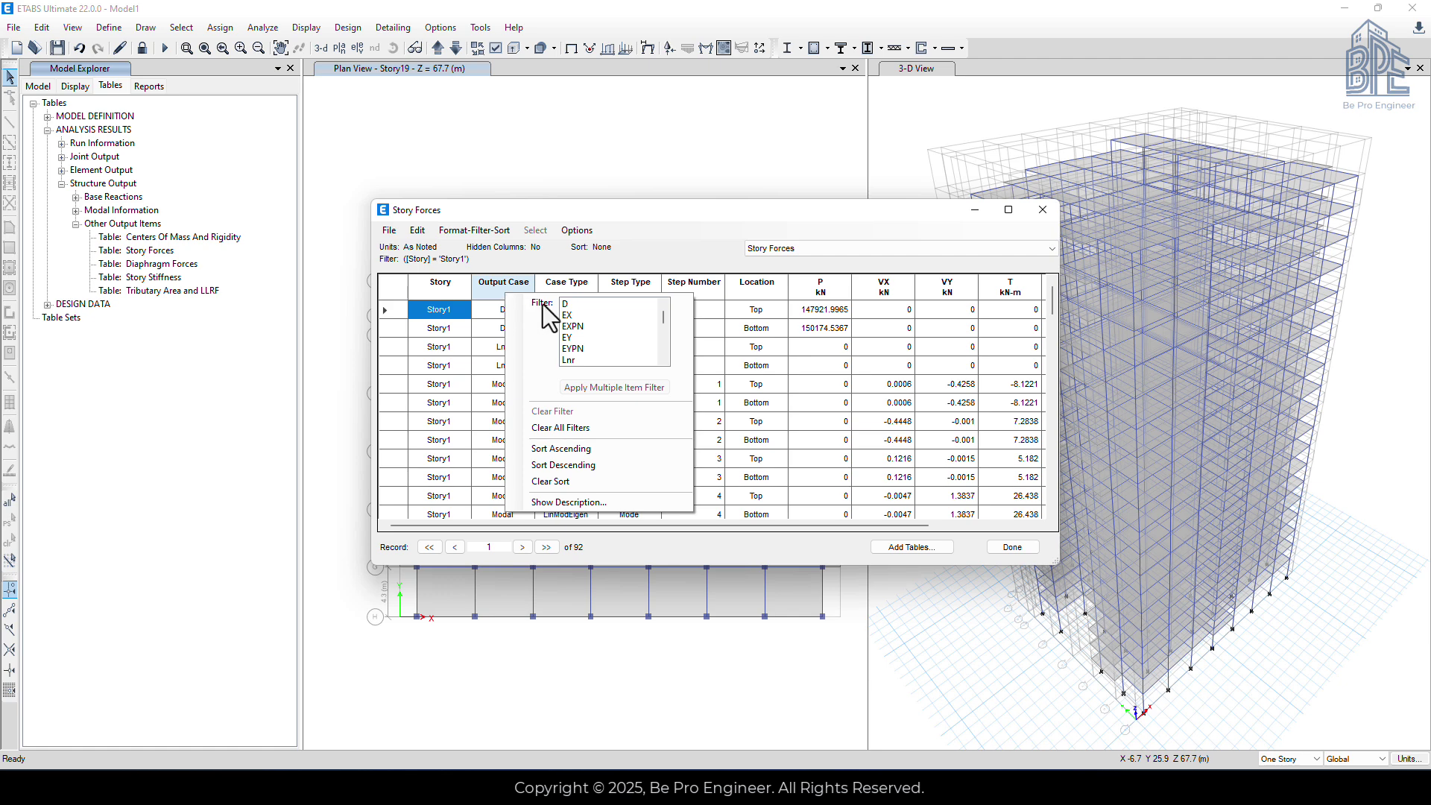
{"action": "left_click", "coordinate": [581, 315]}
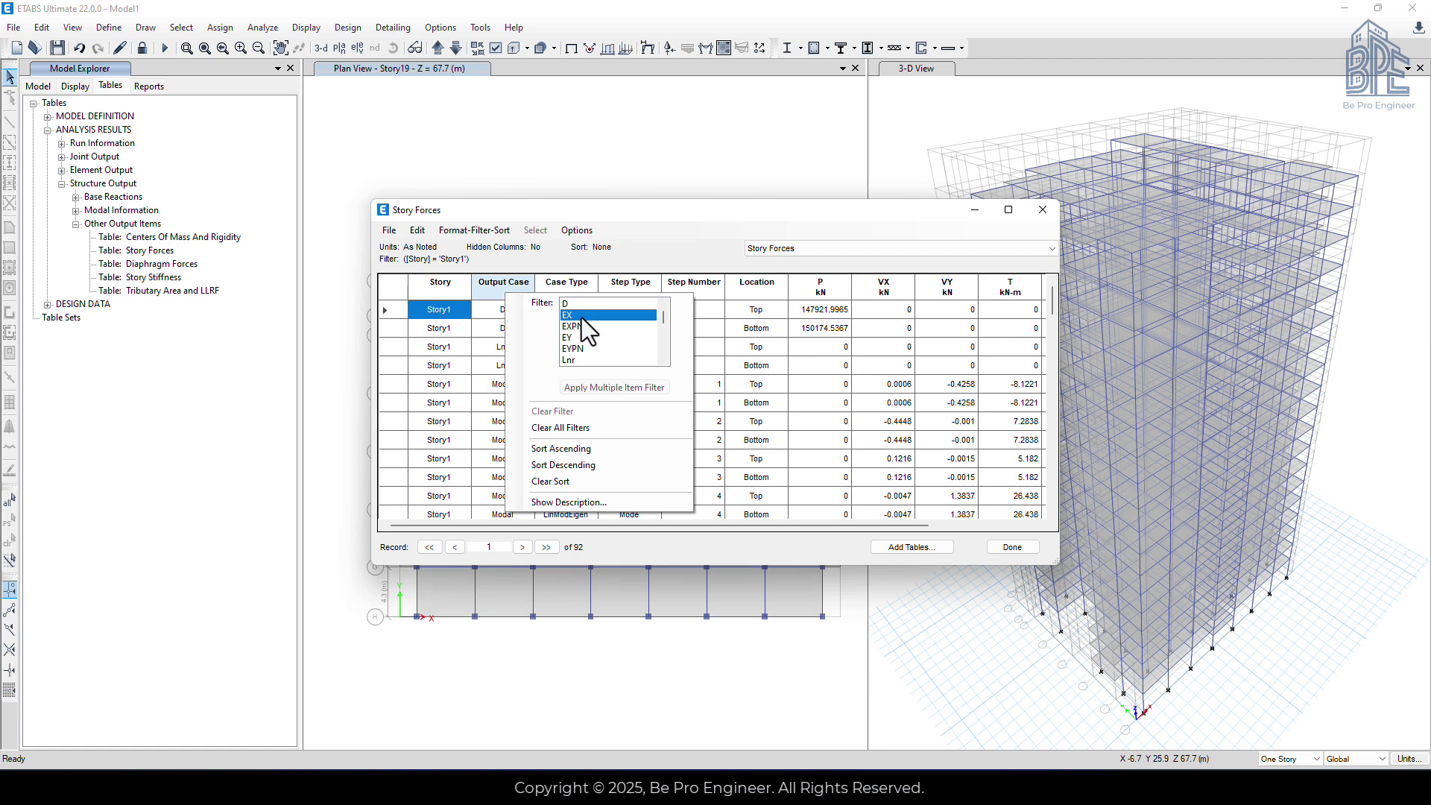
{"action": "left_click", "coordinate": [582, 338], "text": "ctrl"}
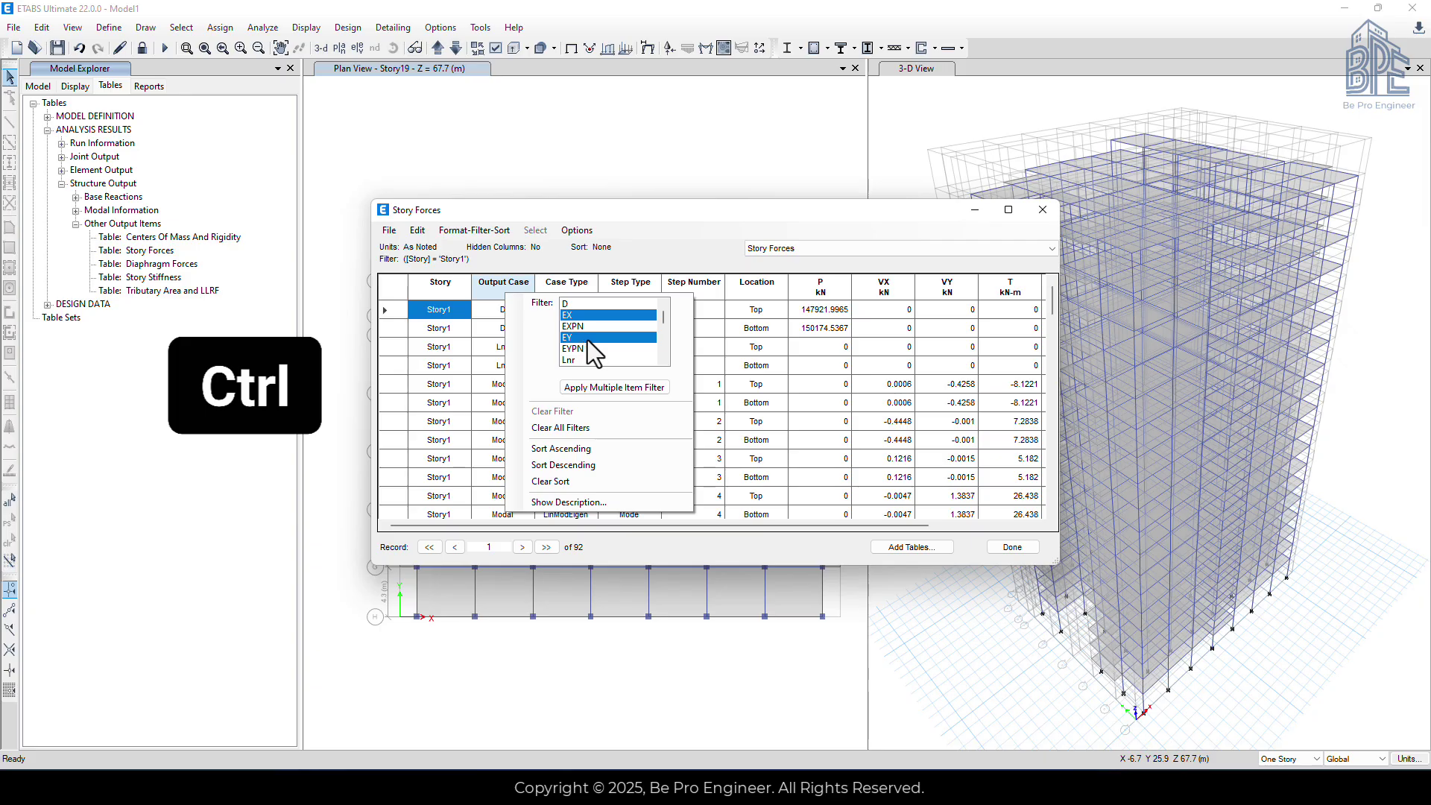
{"action": "scroll", "coordinate": [610, 346], "scroll_direction": "down", "scroll_amount": 2}
{"action": "scroll", "coordinate": [609, 345], "scroll_direction": "down", "scroll_amount": 2}
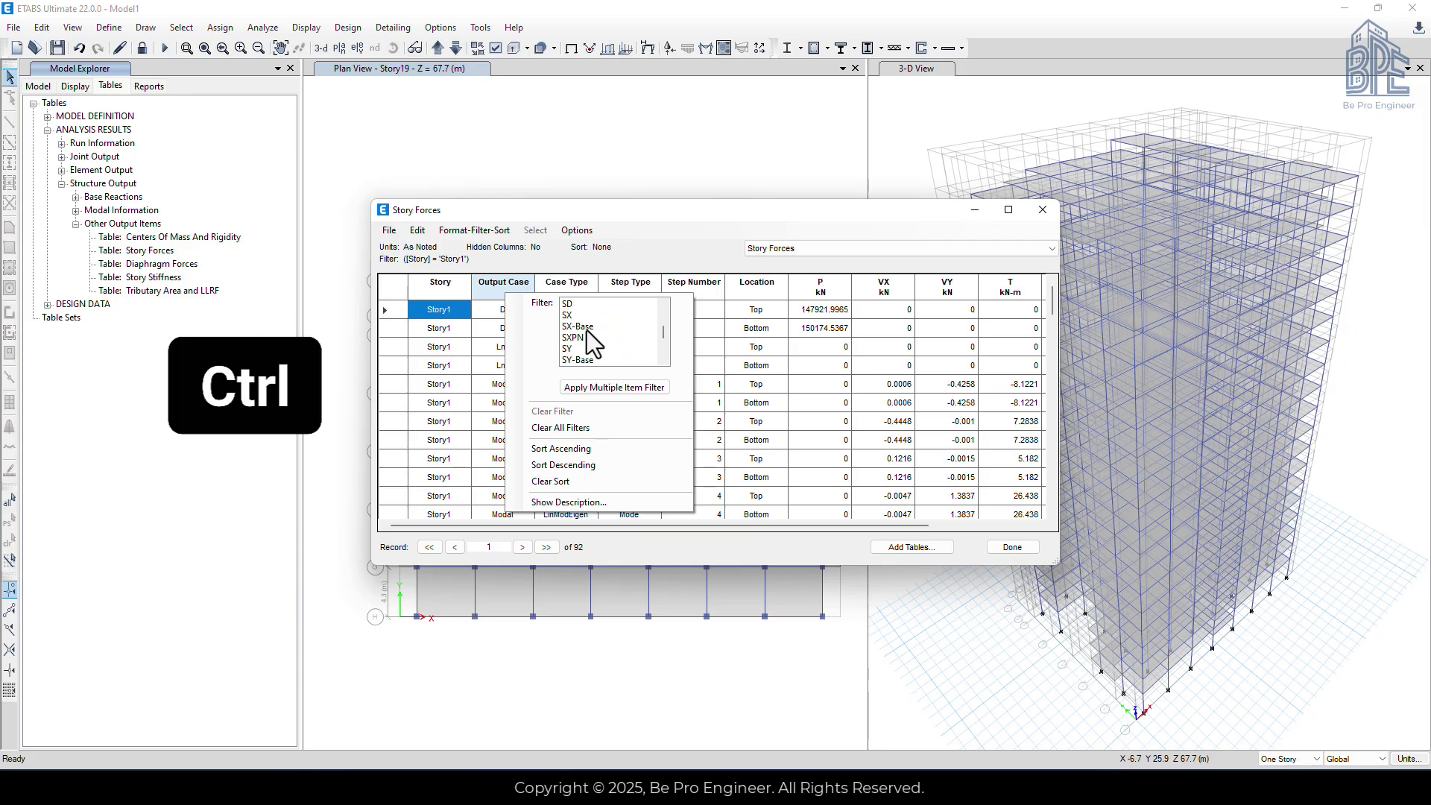
{"action": "left_click", "coordinate": [587, 328], "text": "ctrl"}
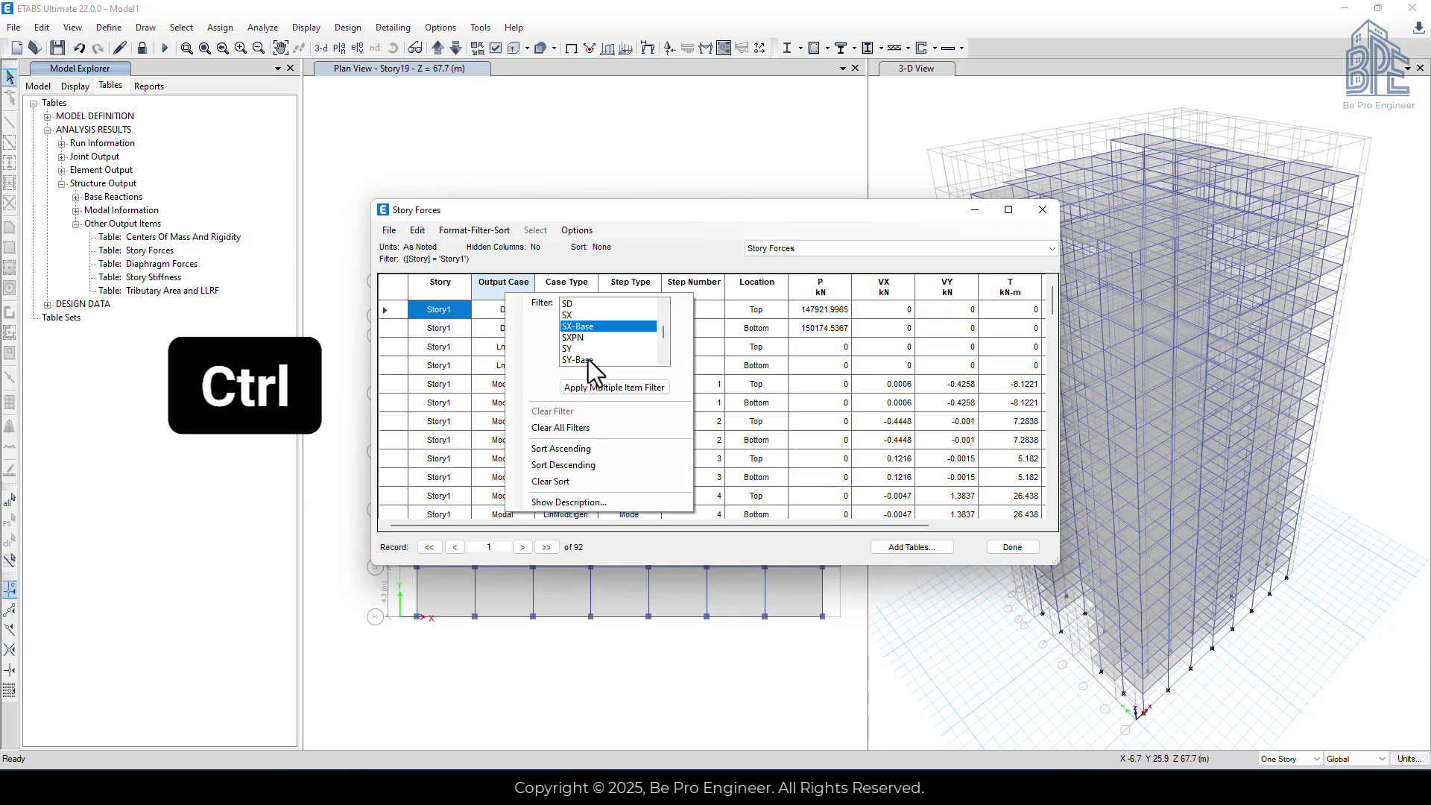
{"action": "left_click", "coordinate": [588, 359], "text": "ctrl"}
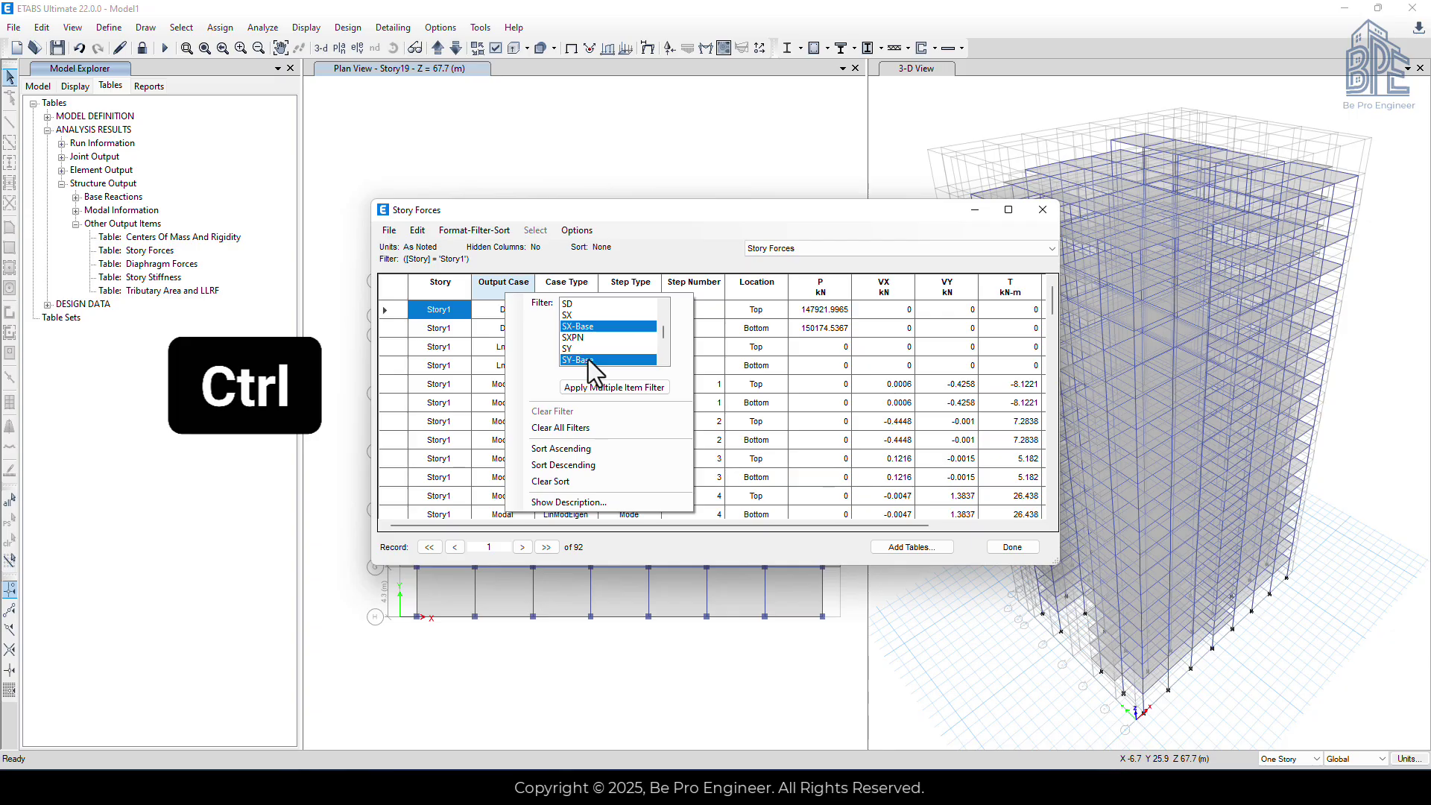
{"action": "left_click", "coordinate": [613, 389]}
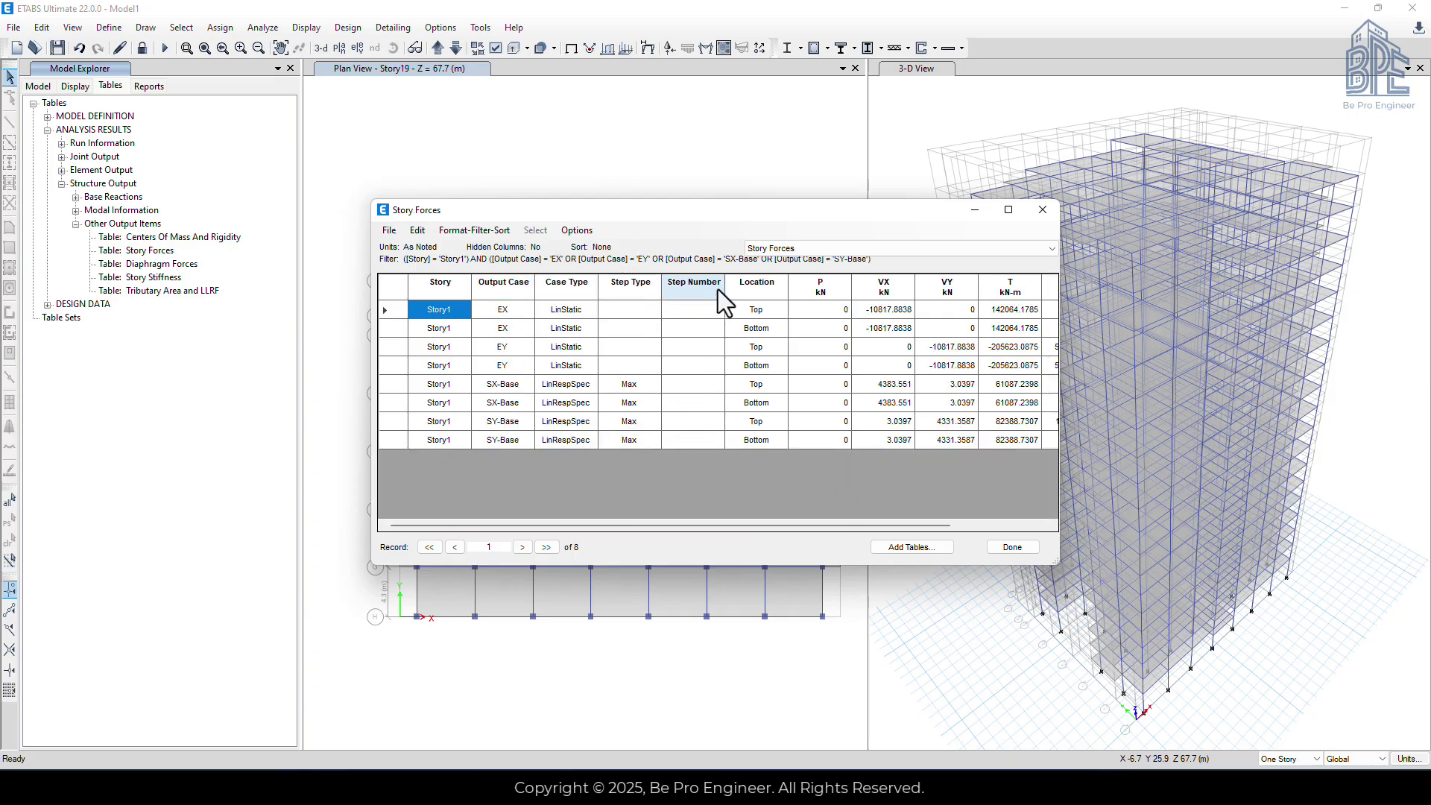
Filter the Location column to Bottom only
{"action": "left_click", "coordinate": [755, 292]}
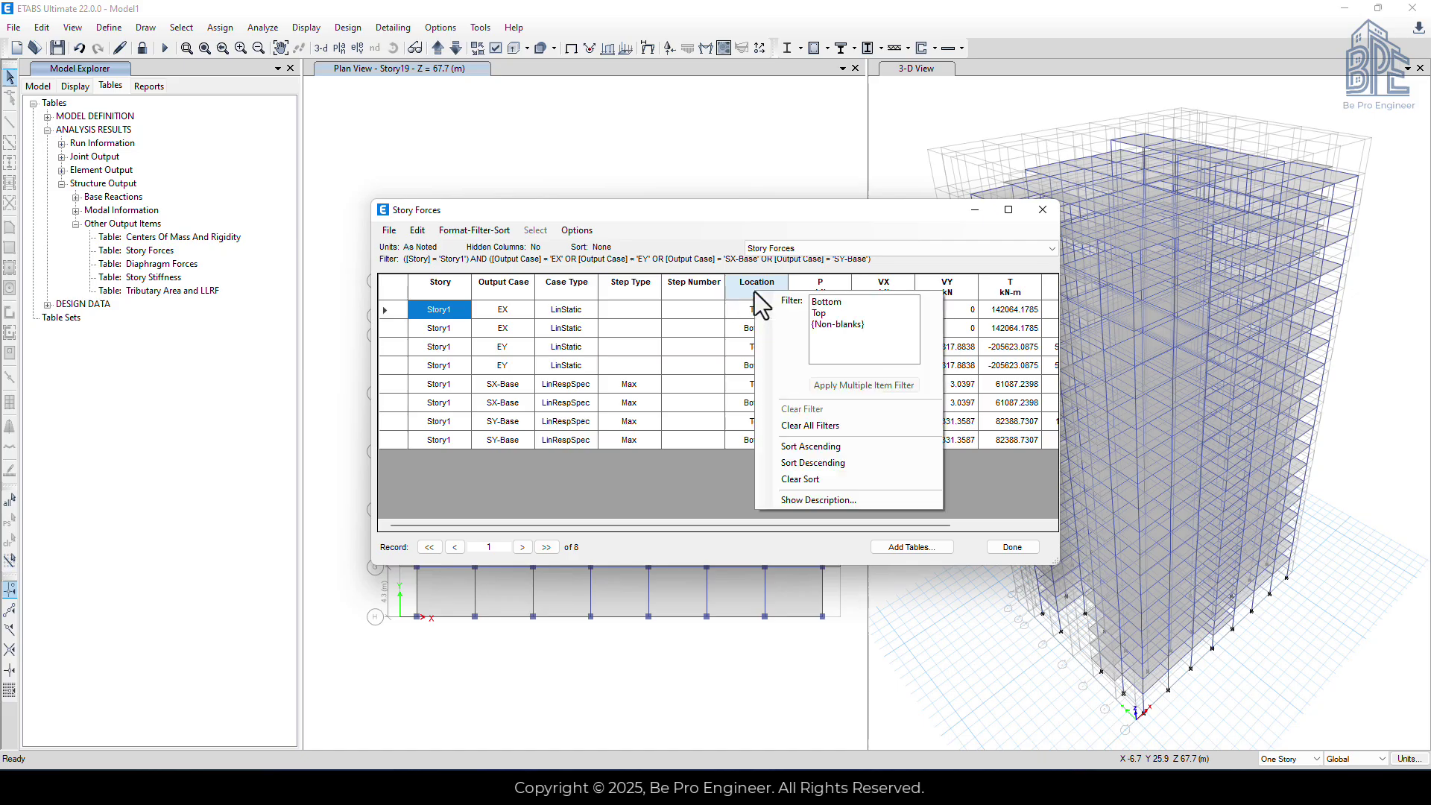
{"action": "left_click", "coordinate": [827, 302]}
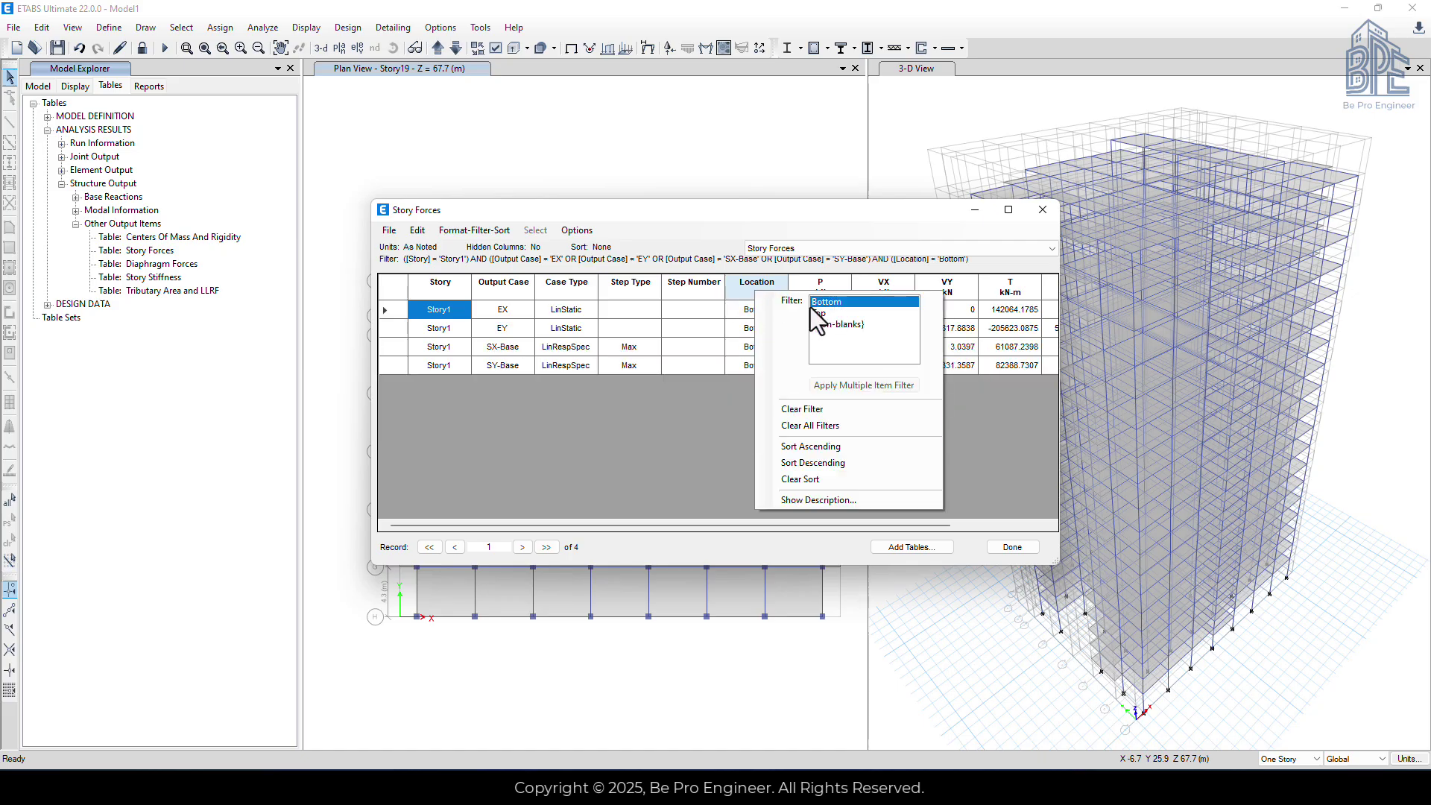
{"action": "left_click", "coordinate": [725, 384]}
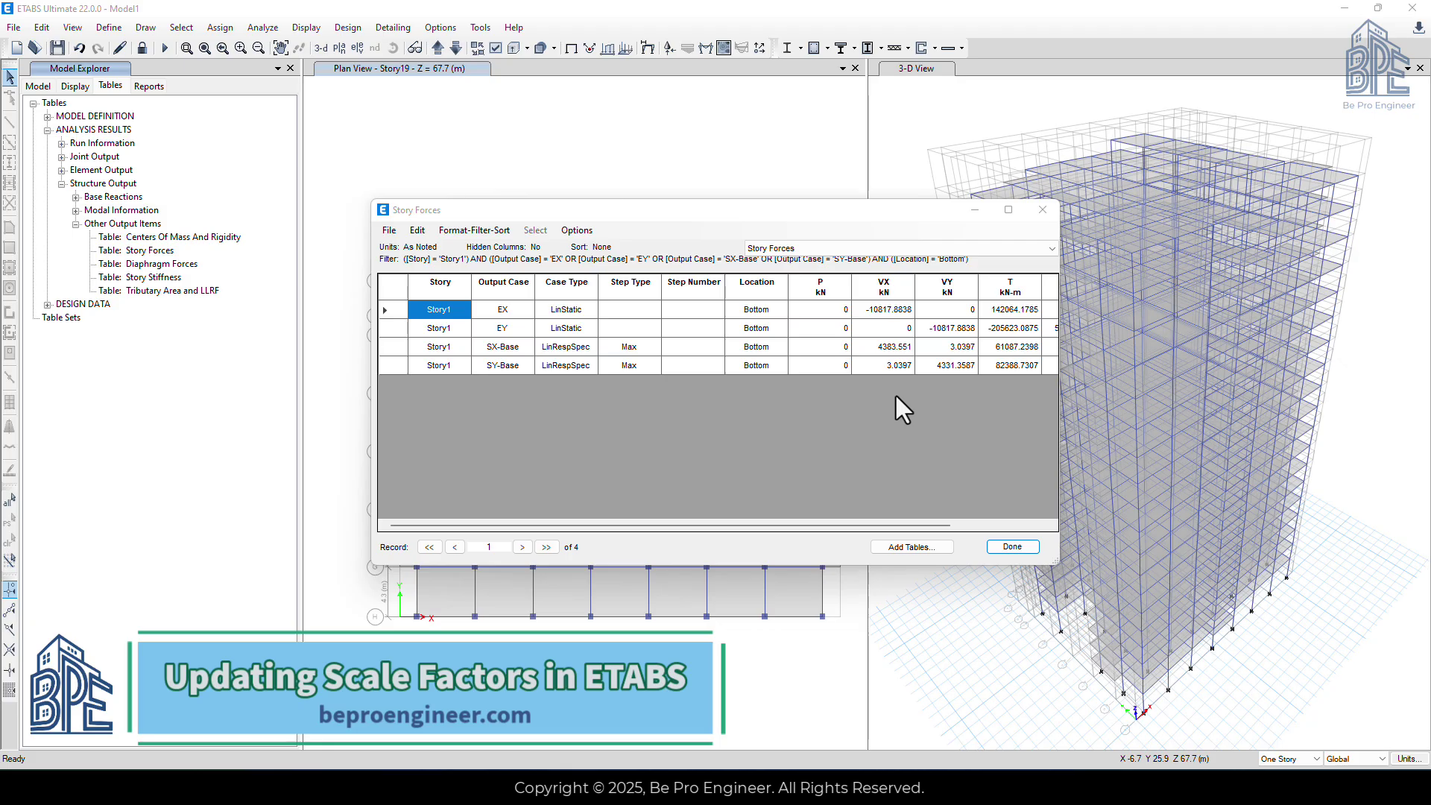
Close the Story Forces table and unlock the model, deleting the analysis results
{"action": "left_click", "coordinate": [1012, 547]}
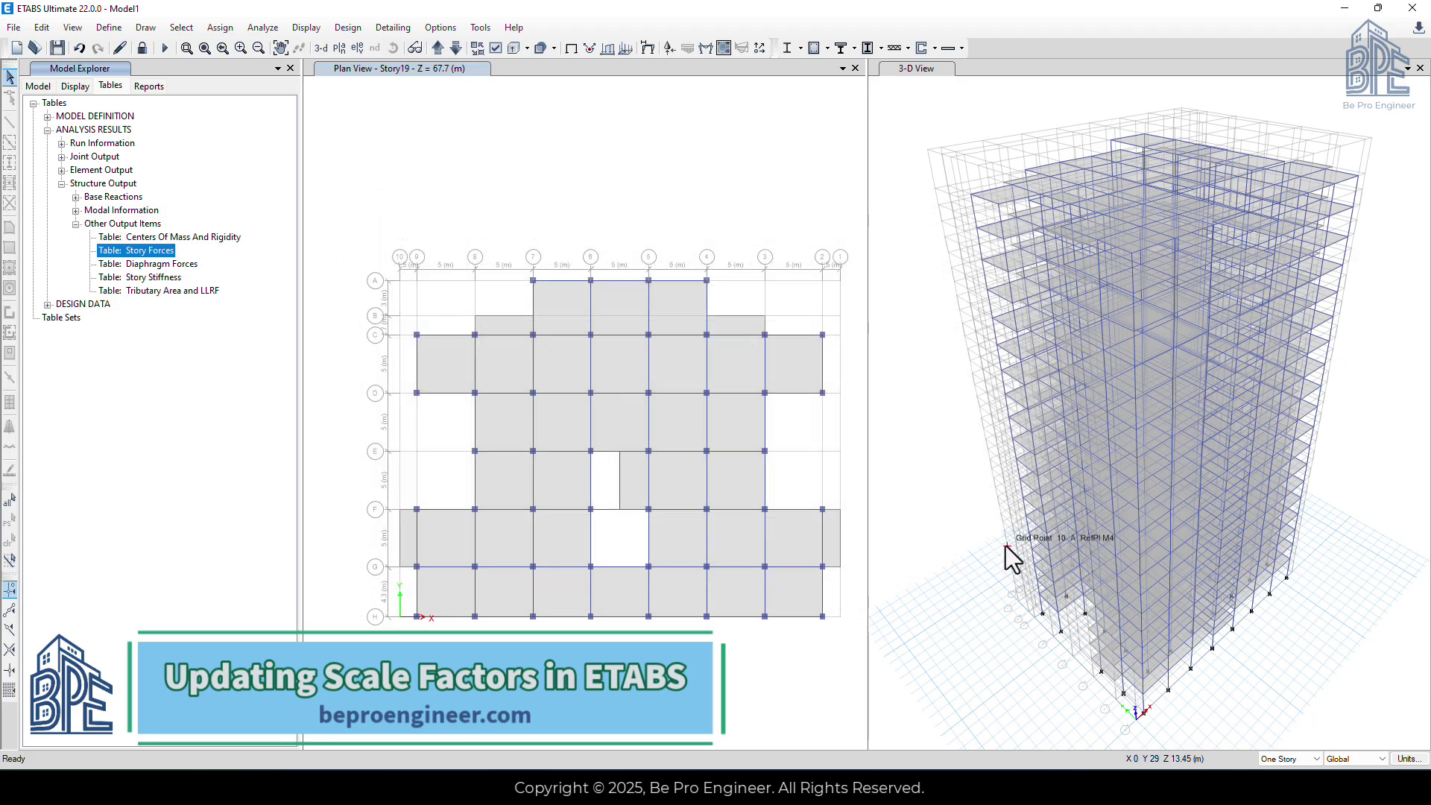
{"action": "left_click", "coordinate": [142, 48]}
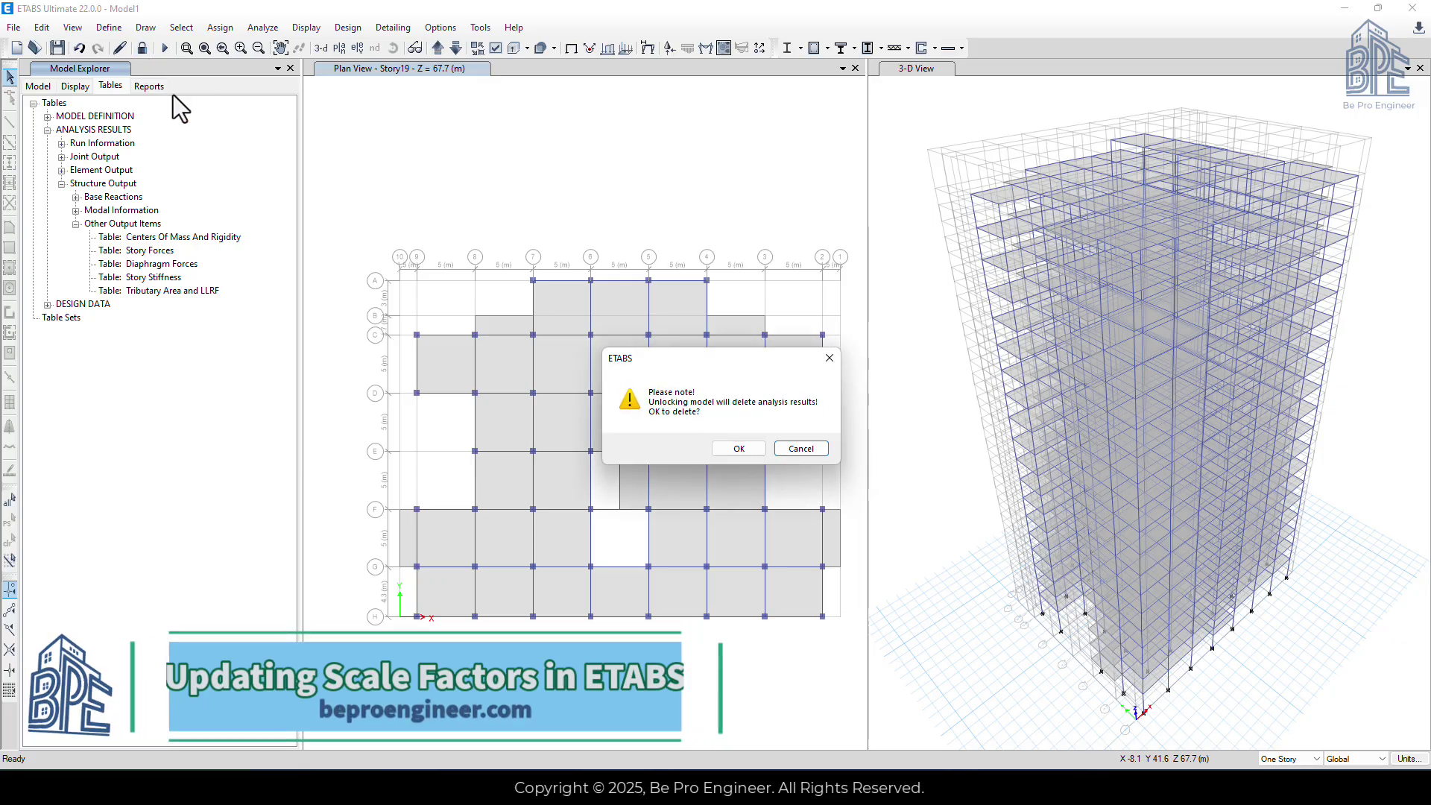
{"action": "left_click", "coordinate": [721, 448]}
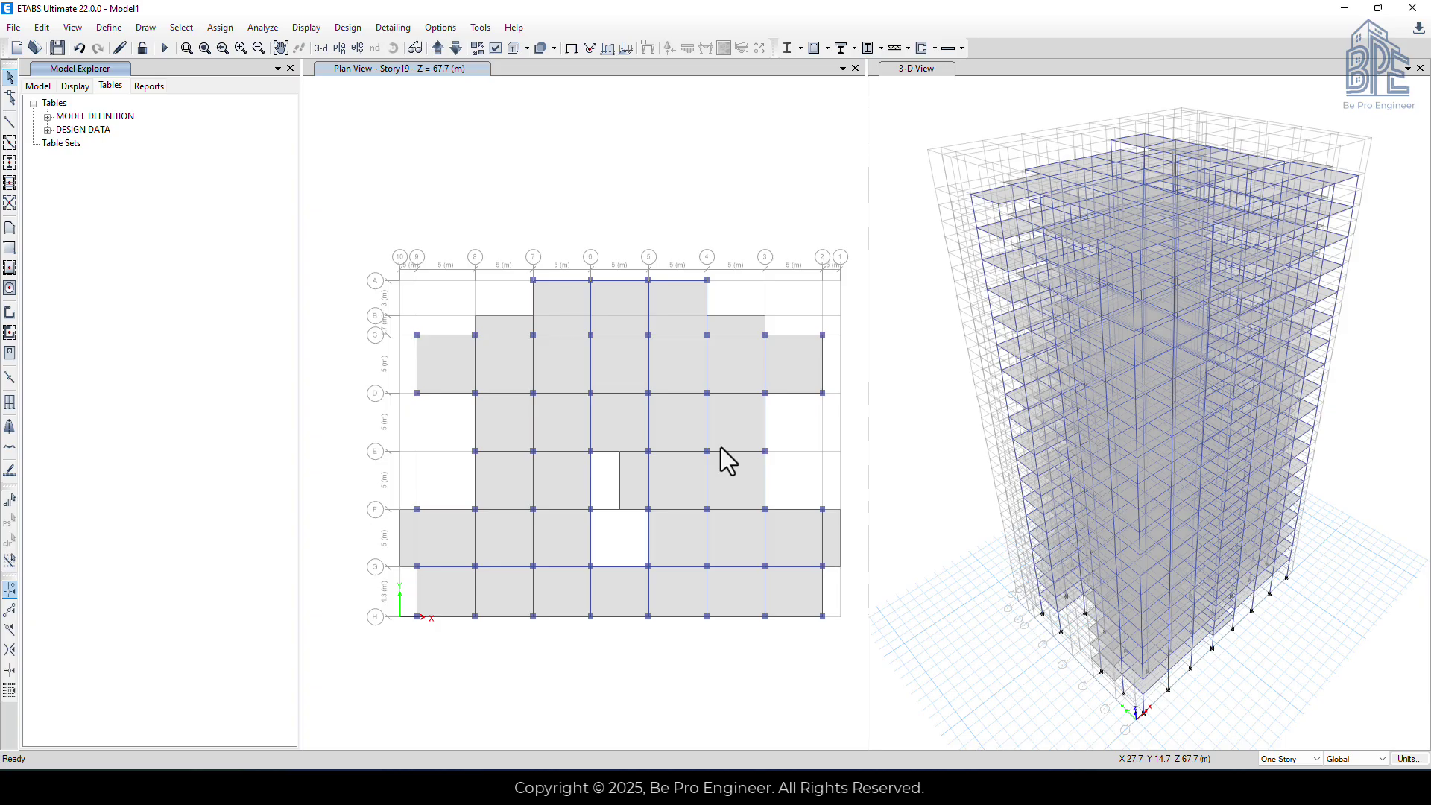
Open Define > Load Cases and select the SX response spectrum case
{"action": "left_click", "coordinate": [108, 30]}
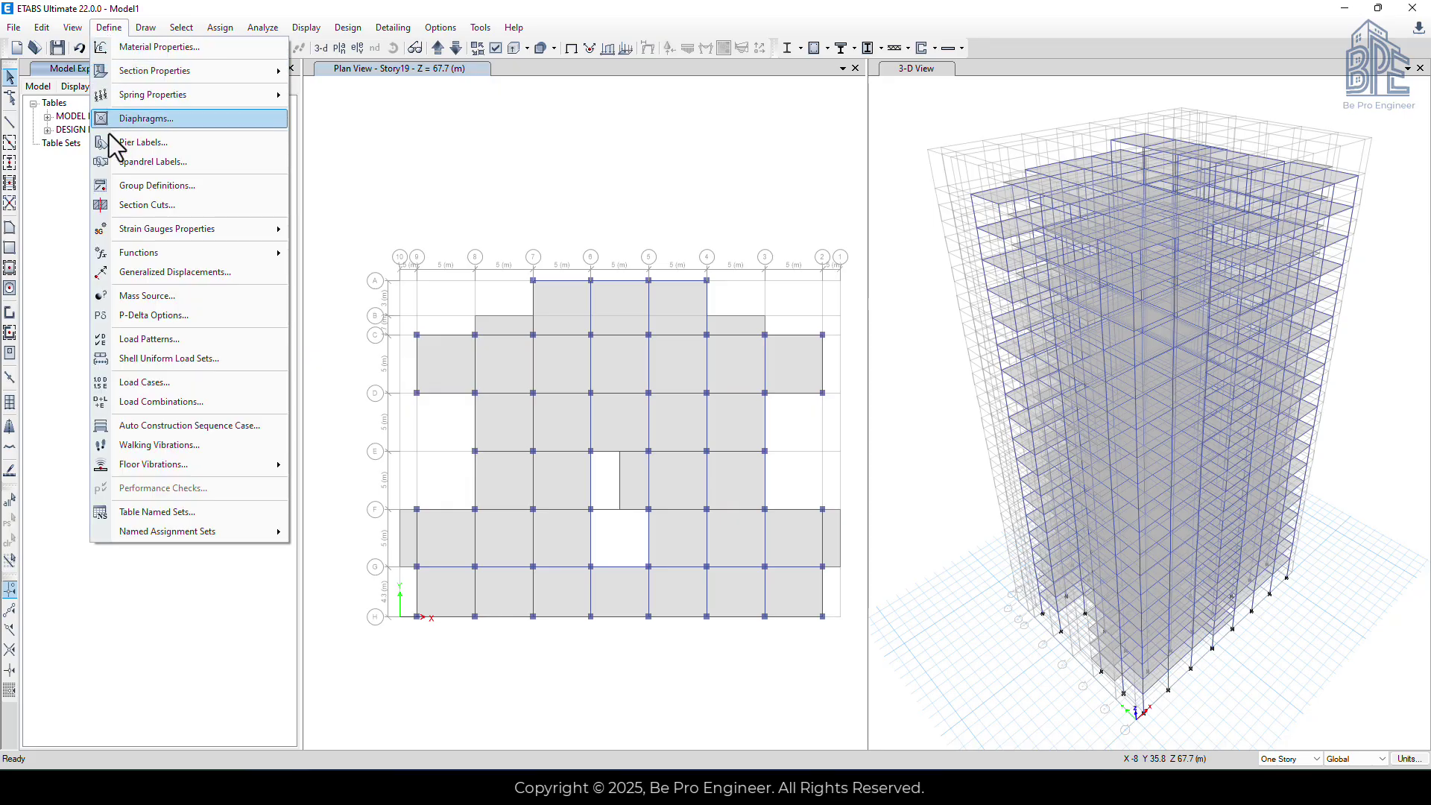
{"action": "left_click", "coordinate": [145, 386]}
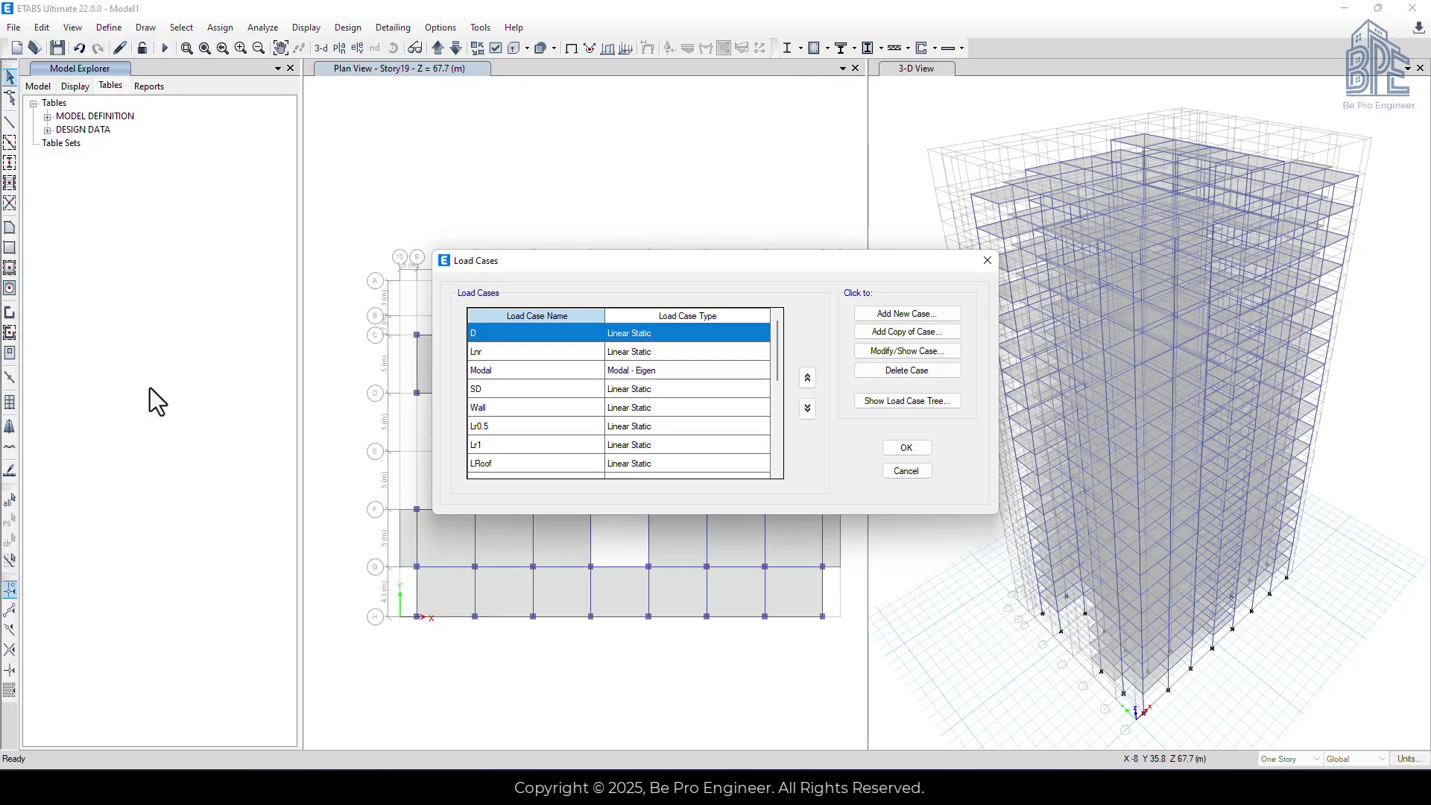
{"action": "scroll", "coordinate": [575, 400], "scroll_direction": "down", "scroll_amount": 2}
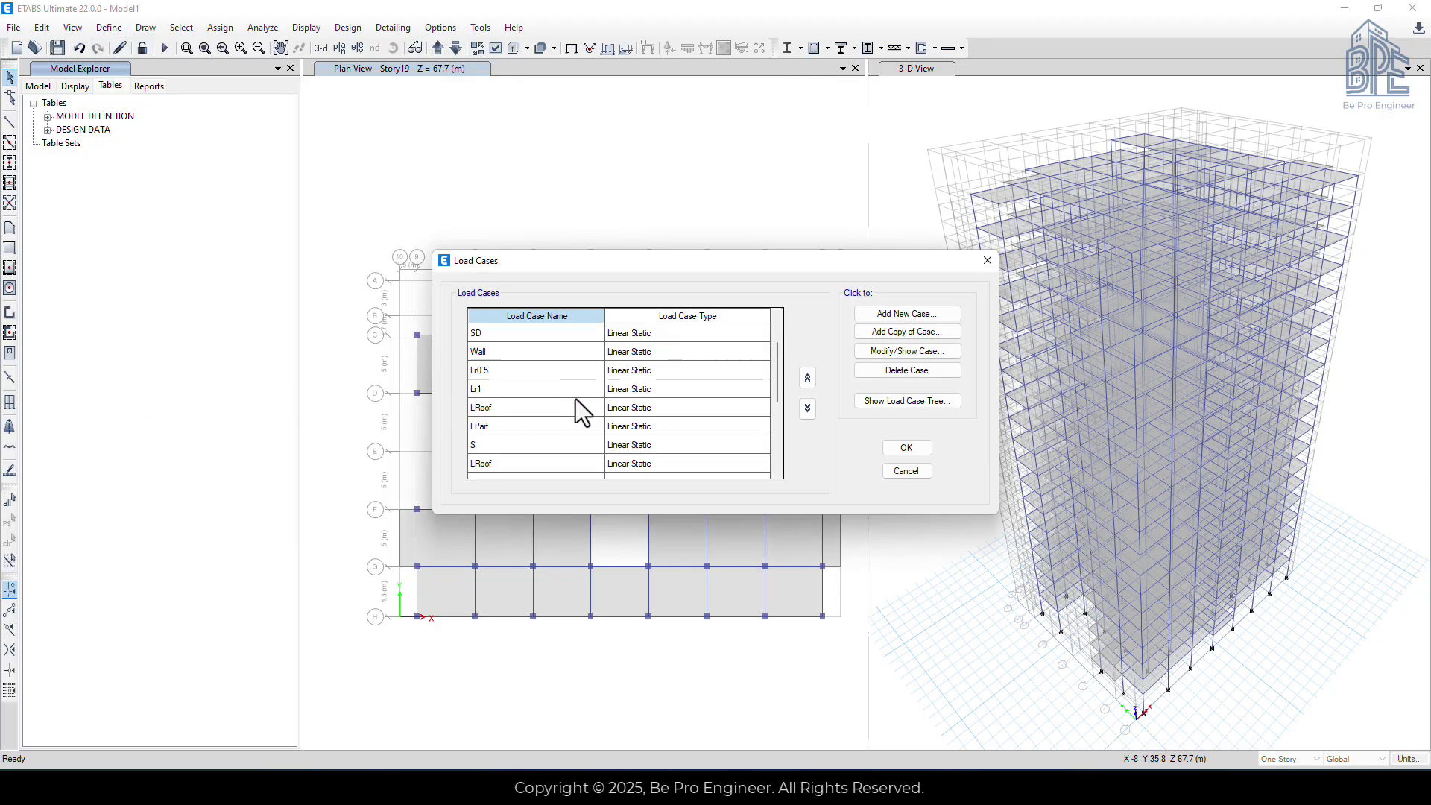
{"action": "scroll", "coordinate": [577, 400], "scroll_direction": "down", "scroll_amount": 2}
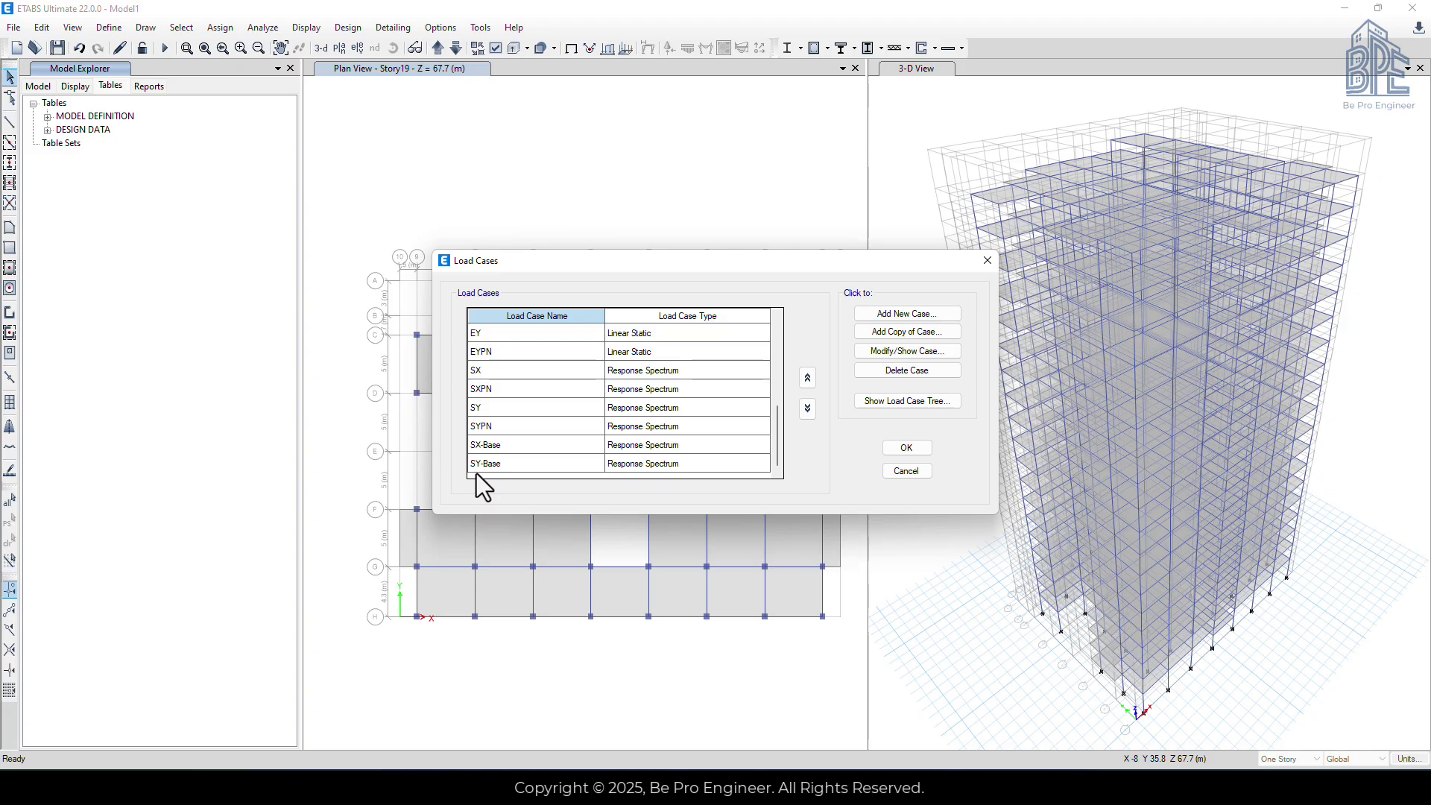
{"action": "left_click", "coordinate": [493, 373]}
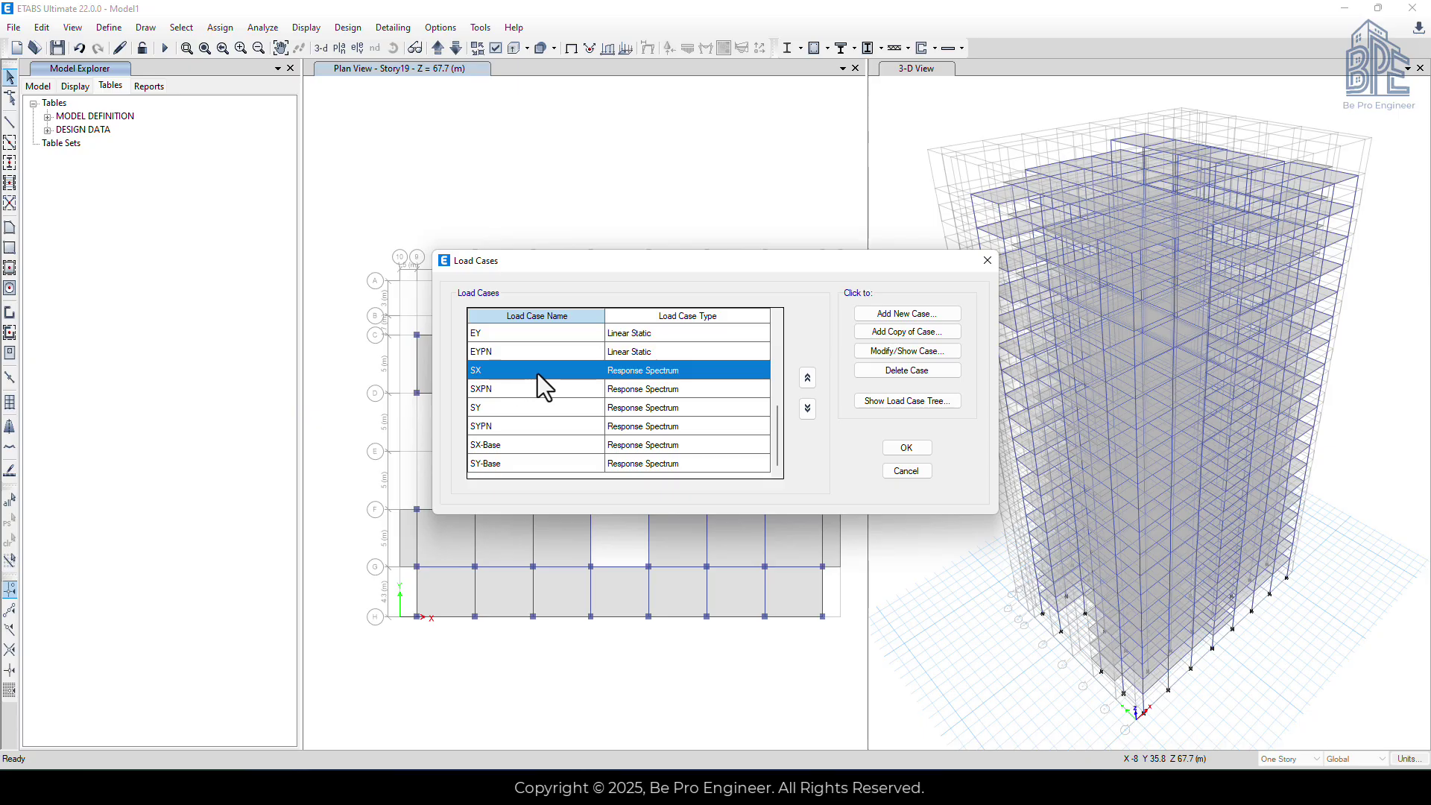
Change the SX scale factor to 3025 and SXPN to 3025.2
{"action": "left_click", "coordinate": [908, 354]}
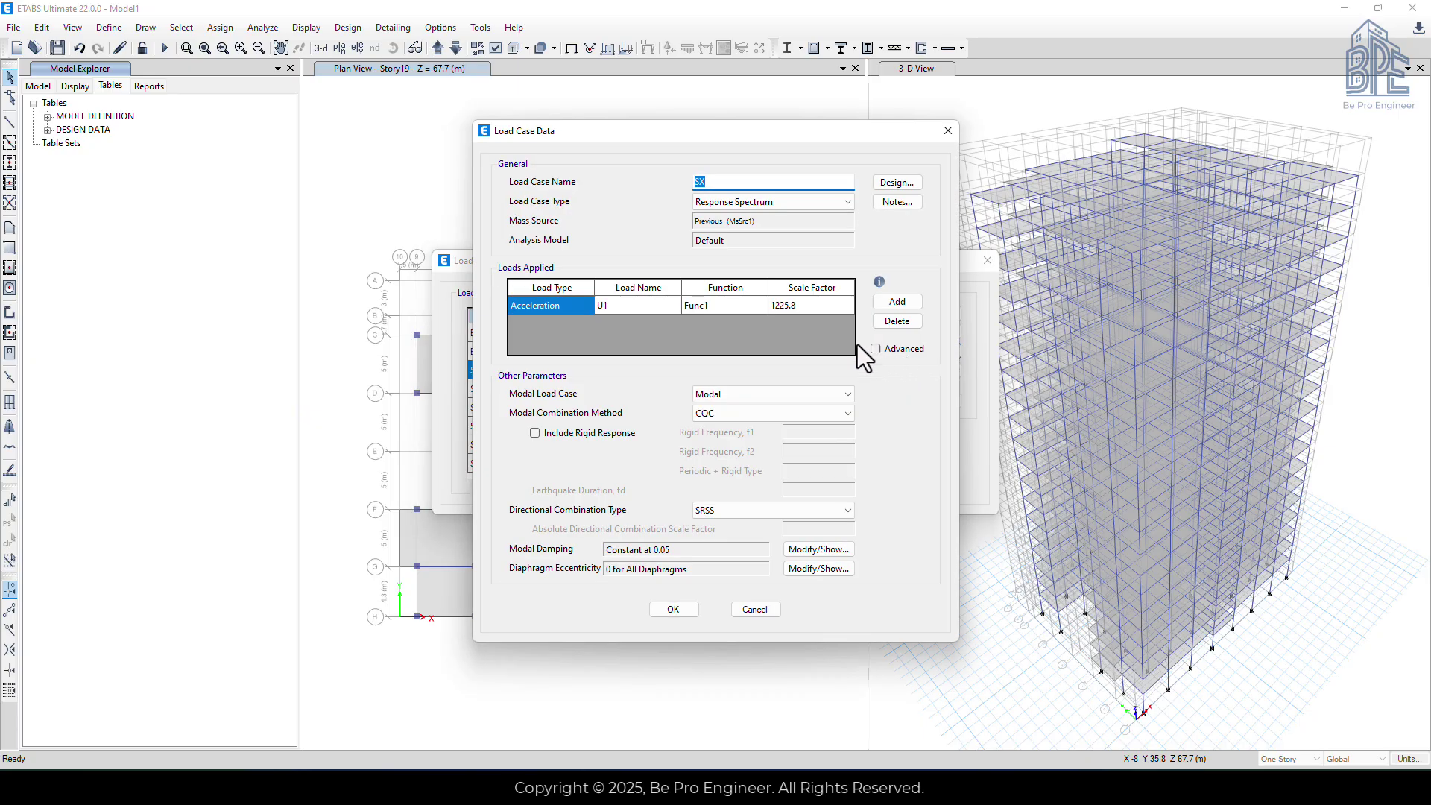
{"action": "left_click", "coordinate": [799, 305]}
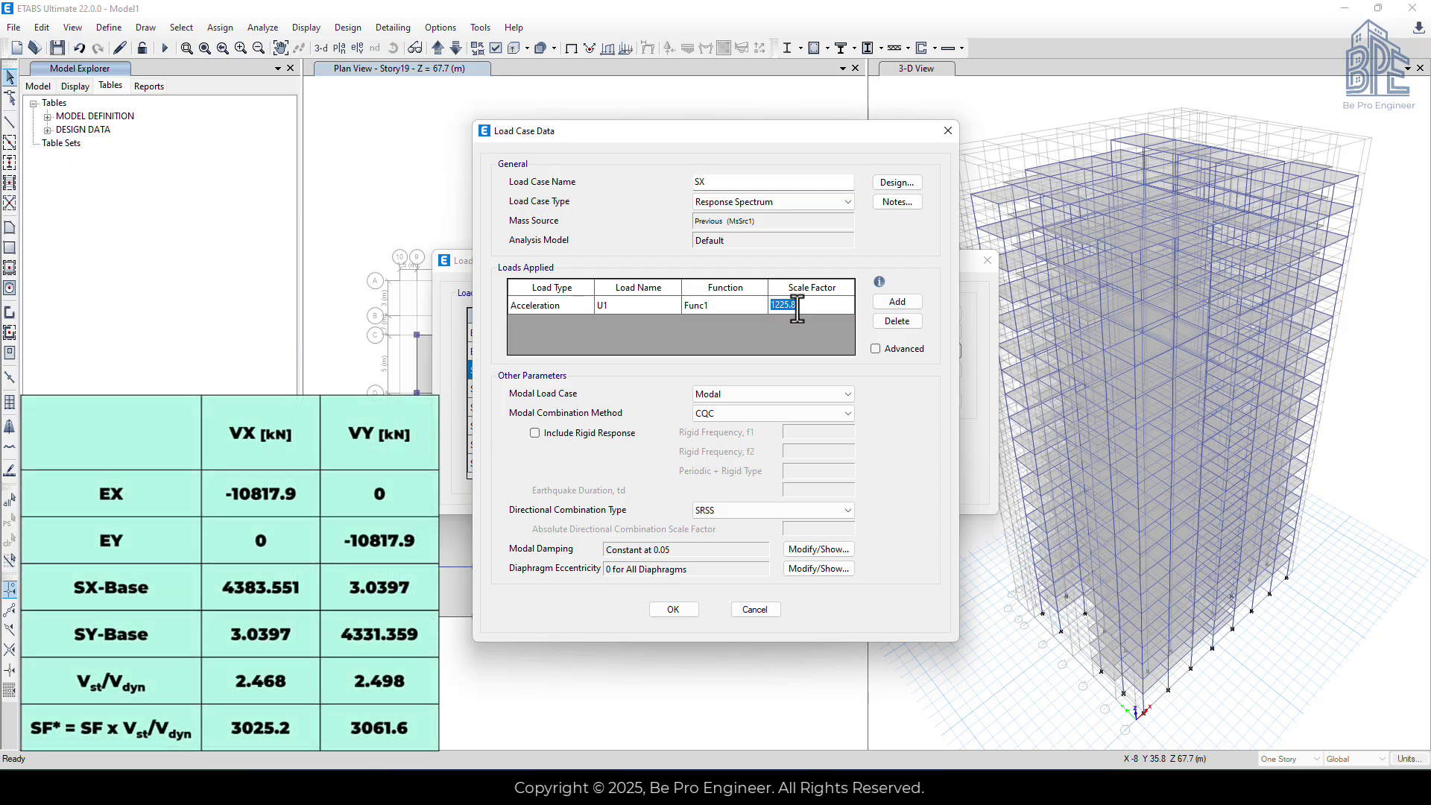
{"action": "type", "text": "3025"}
{"action": "left_click", "coordinate": [695, 608]}
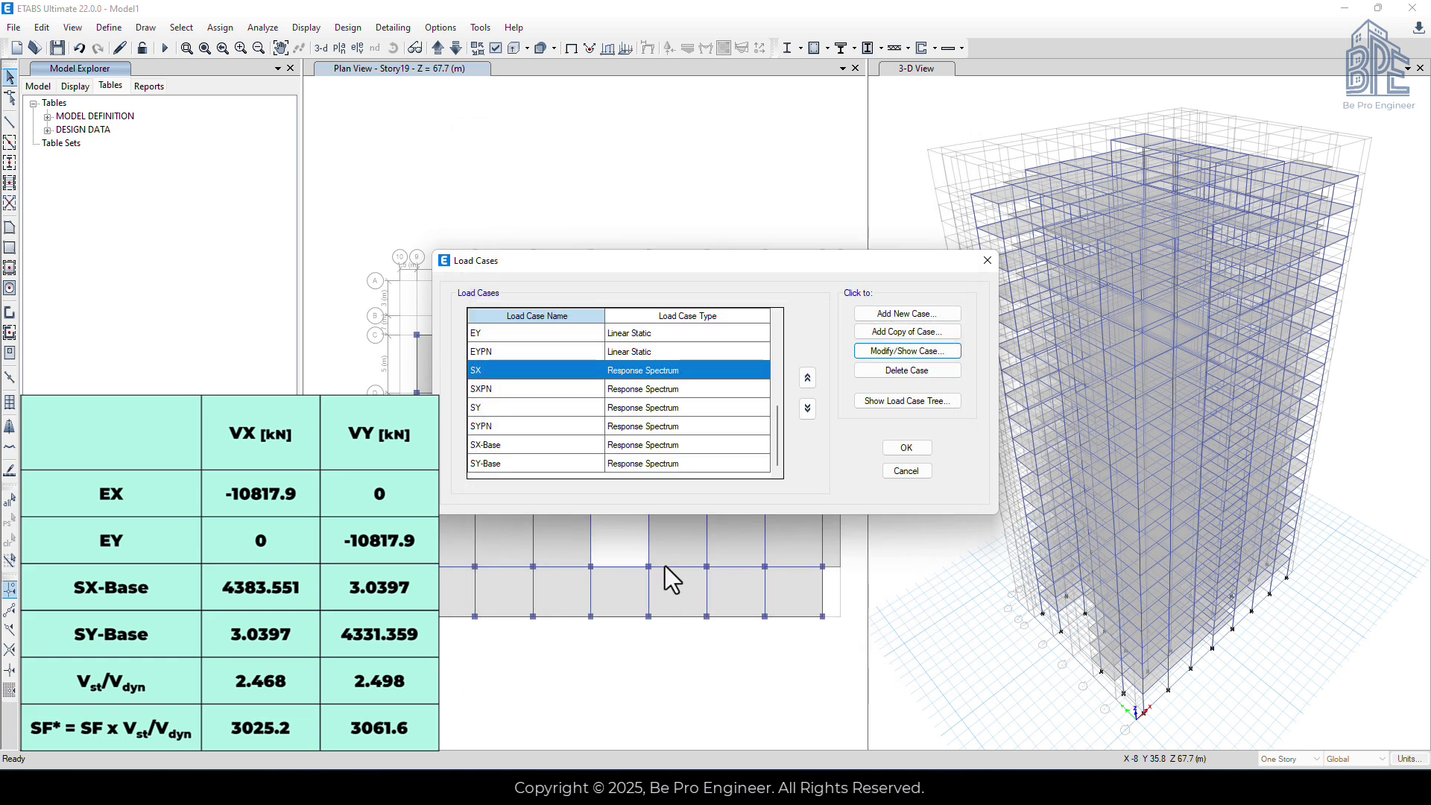
{"action": "left_click", "coordinate": [526, 393]}
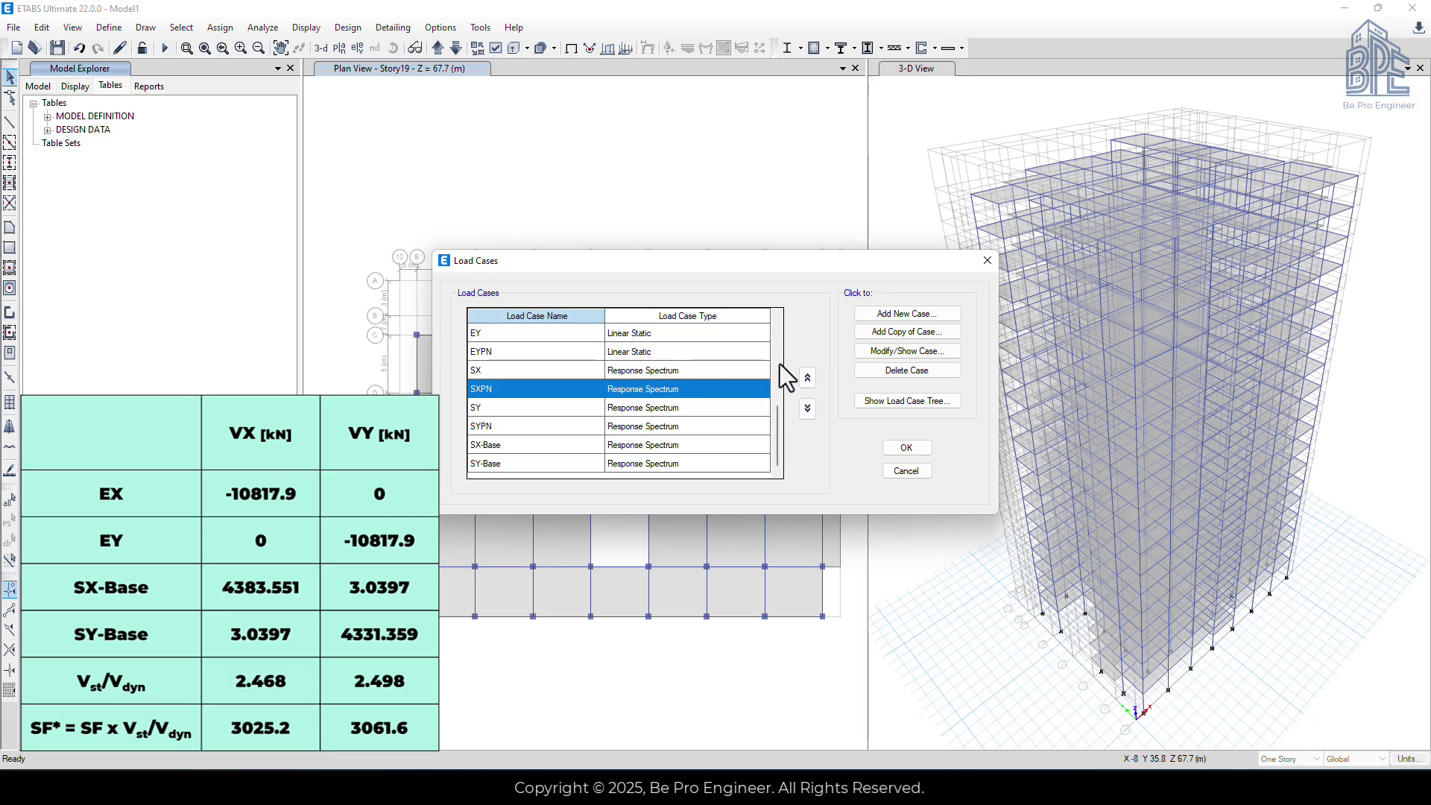
{"action": "left_click", "coordinate": [882, 350]}
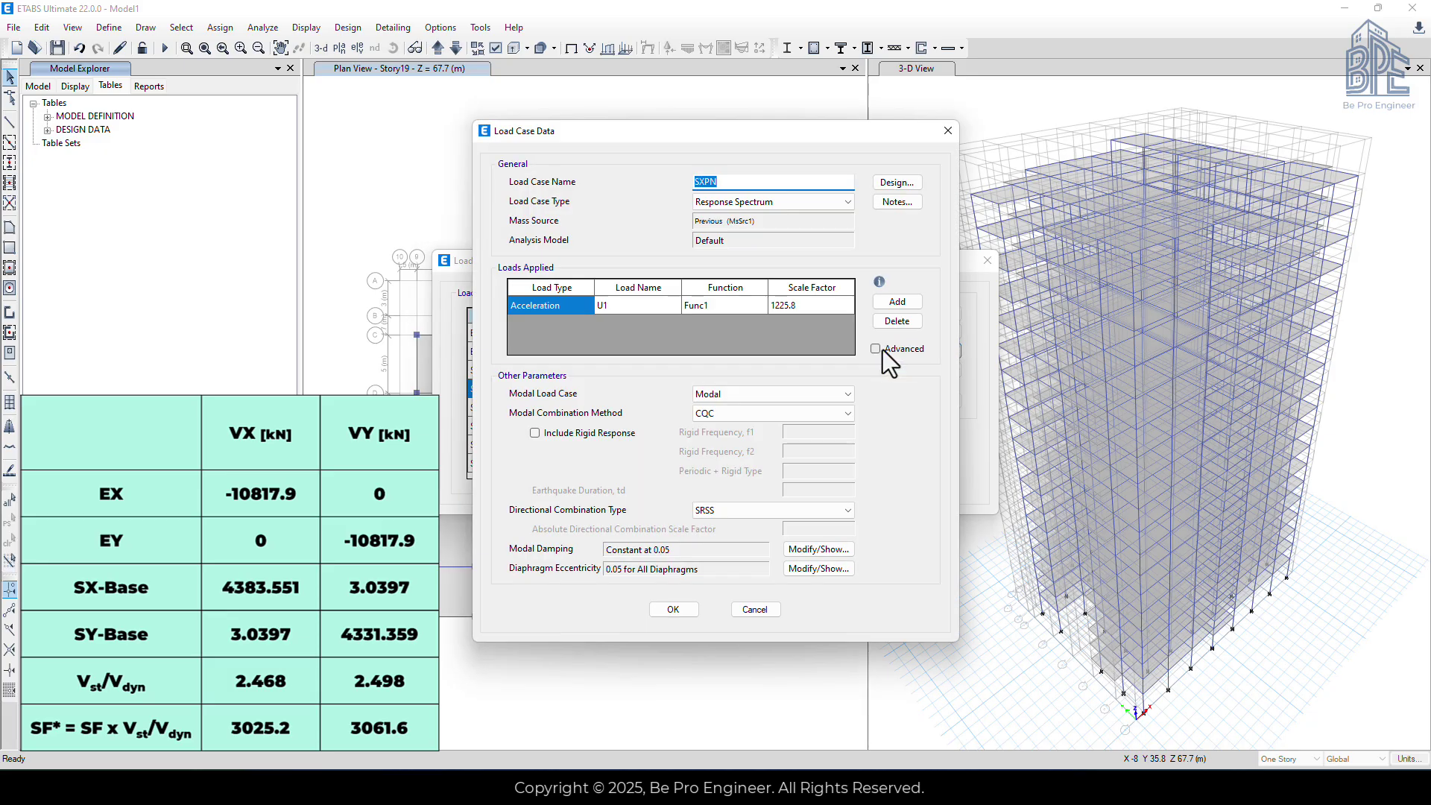
{"action": "left_click", "coordinate": [785, 309]}
{"action": "left_click", "coordinate": [786, 309]}
{"action": "type", "text": "3025"}
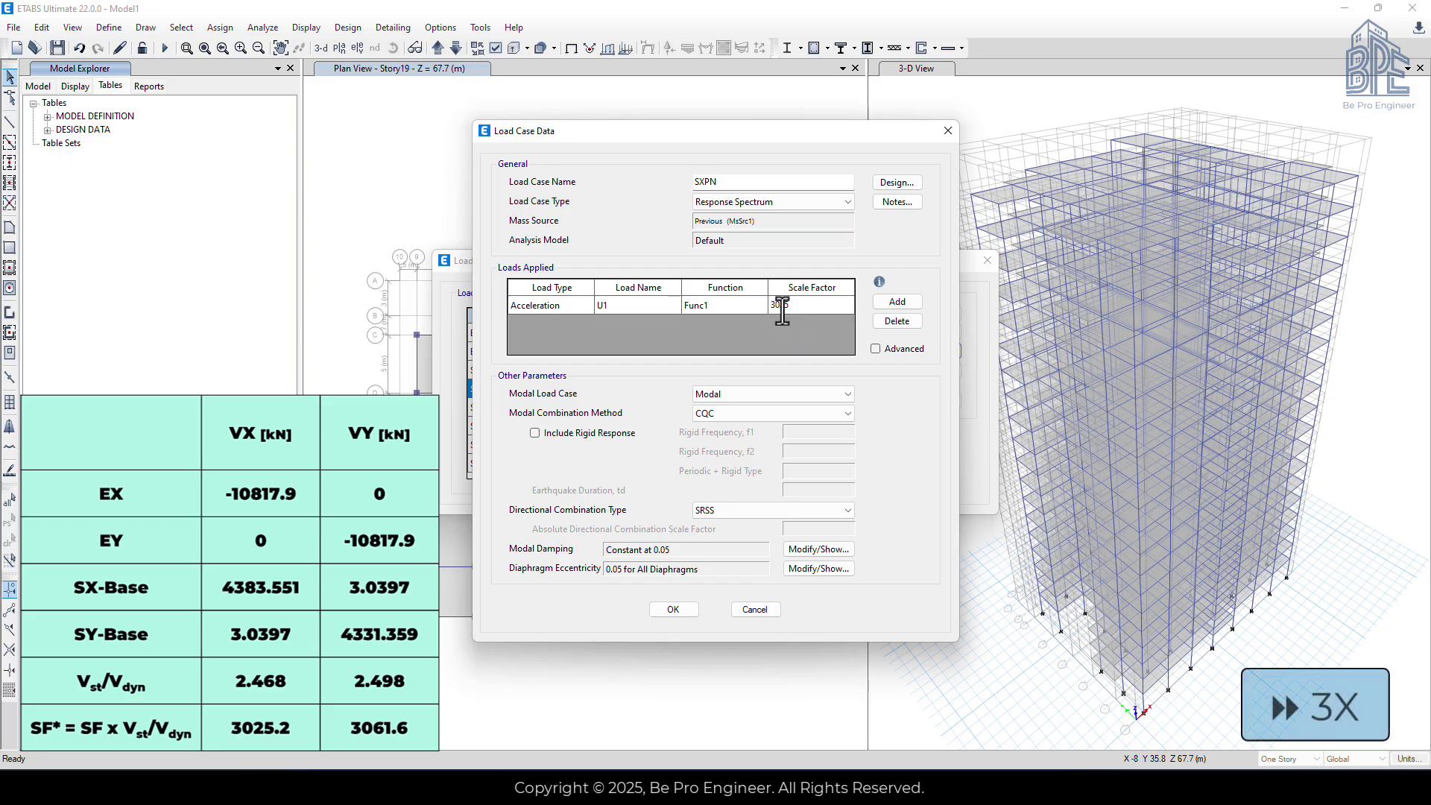
{"action": "type", "text": ".2"}
{"action": "left_click", "coordinate": [673, 609]}
Set the SY and SYPN scale factors to 3061.6 and close Load Cases
{"action": "left_click", "coordinate": [540, 407]}
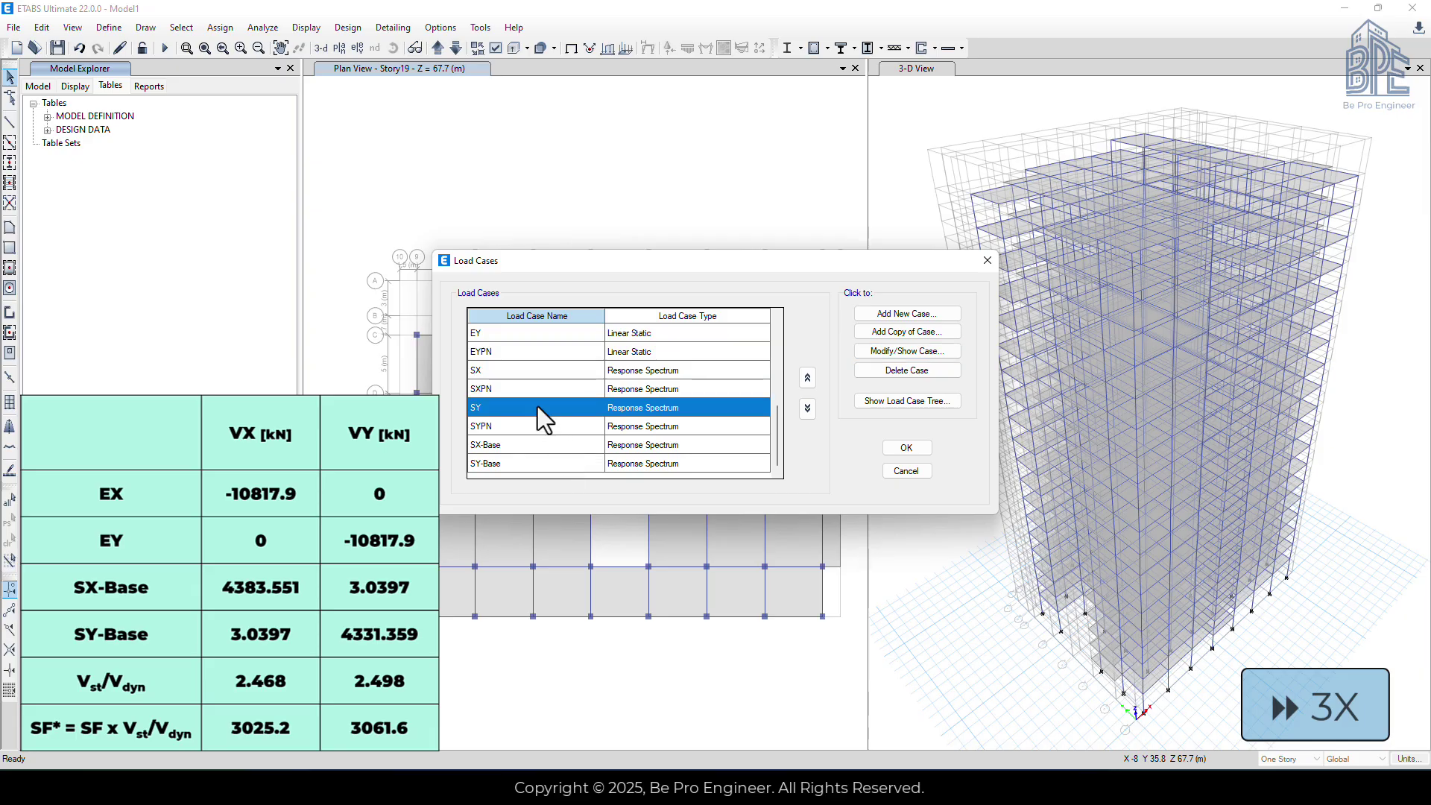
{"action": "left_click", "coordinate": [879, 351]}
{"action": "double_click", "coordinate": [778, 307]}
{"action": "type", "text": "3"}
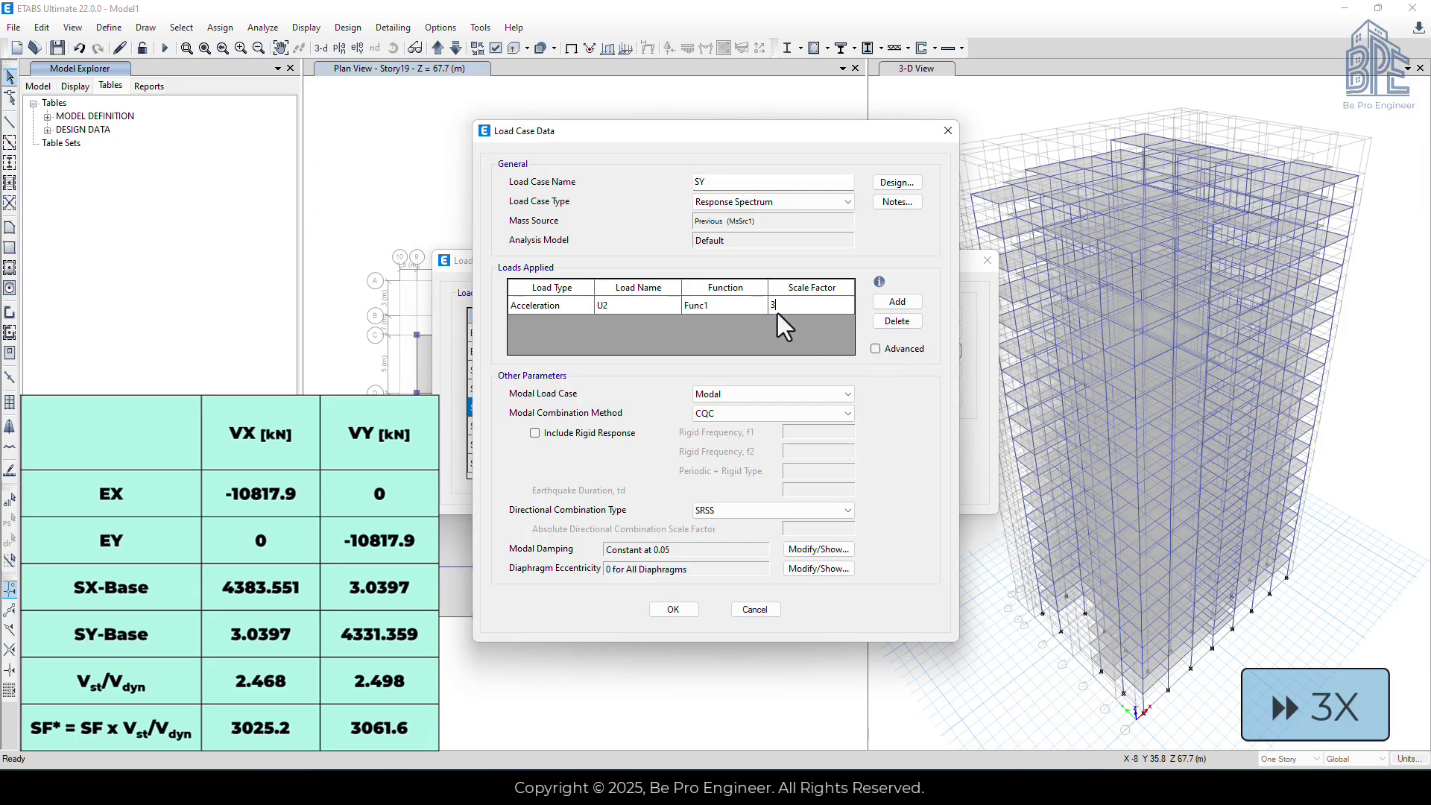
{"action": "type", "text": "061.6"}
{"action": "left_click", "coordinate": [673, 609]}
{"action": "left_click", "coordinate": [708, 425]}
{"action": "left_click", "coordinate": [907, 351]}
{"action": "double_click", "coordinate": [791, 305]}
{"action": "type", "text": "3061.6"}
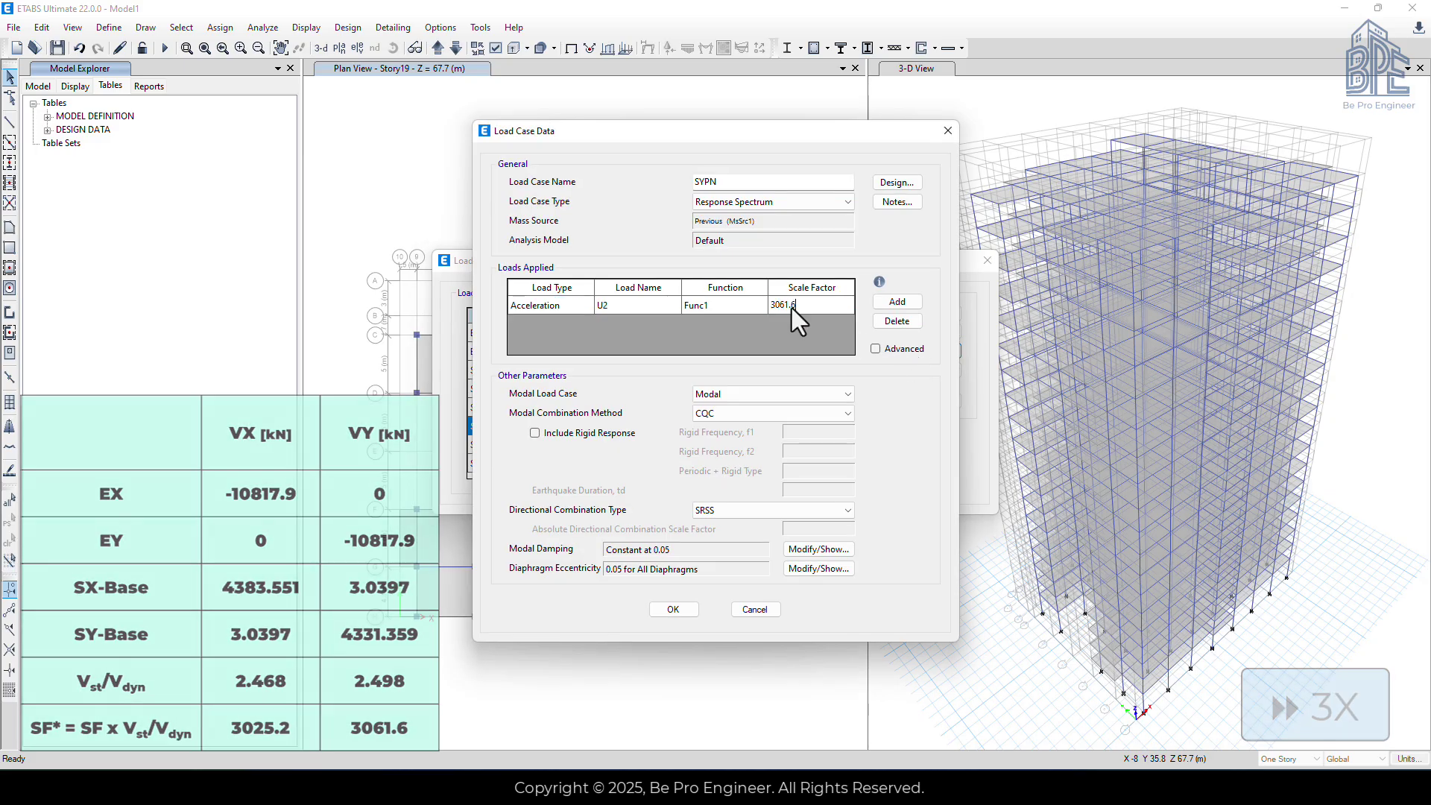
{"action": "left_click", "coordinate": [675, 610]}
{"action": "left_click", "coordinate": [900, 449]}
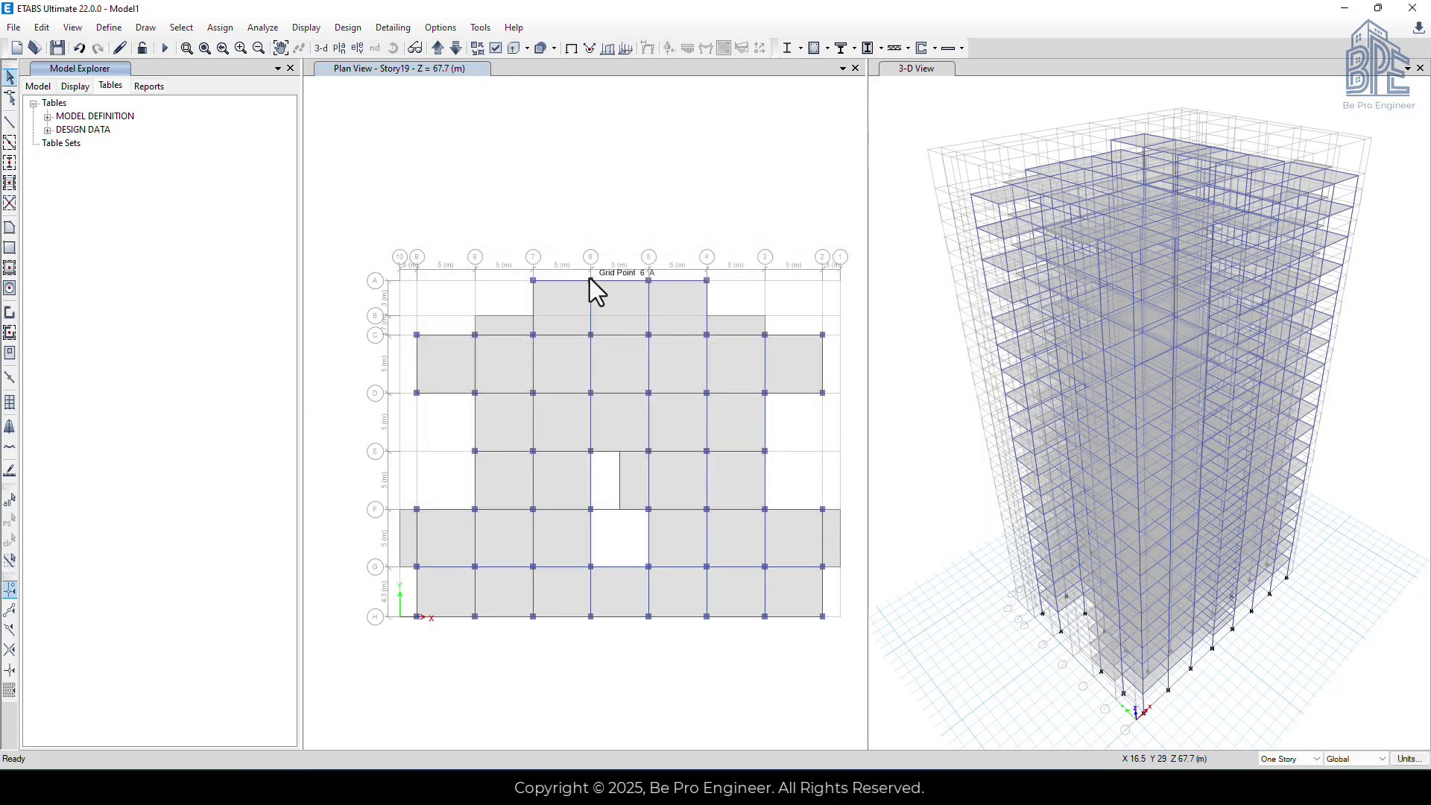
Run the analysis again with the rescaled response spectrum cases
{"action": "left_click", "coordinate": [163, 52]}
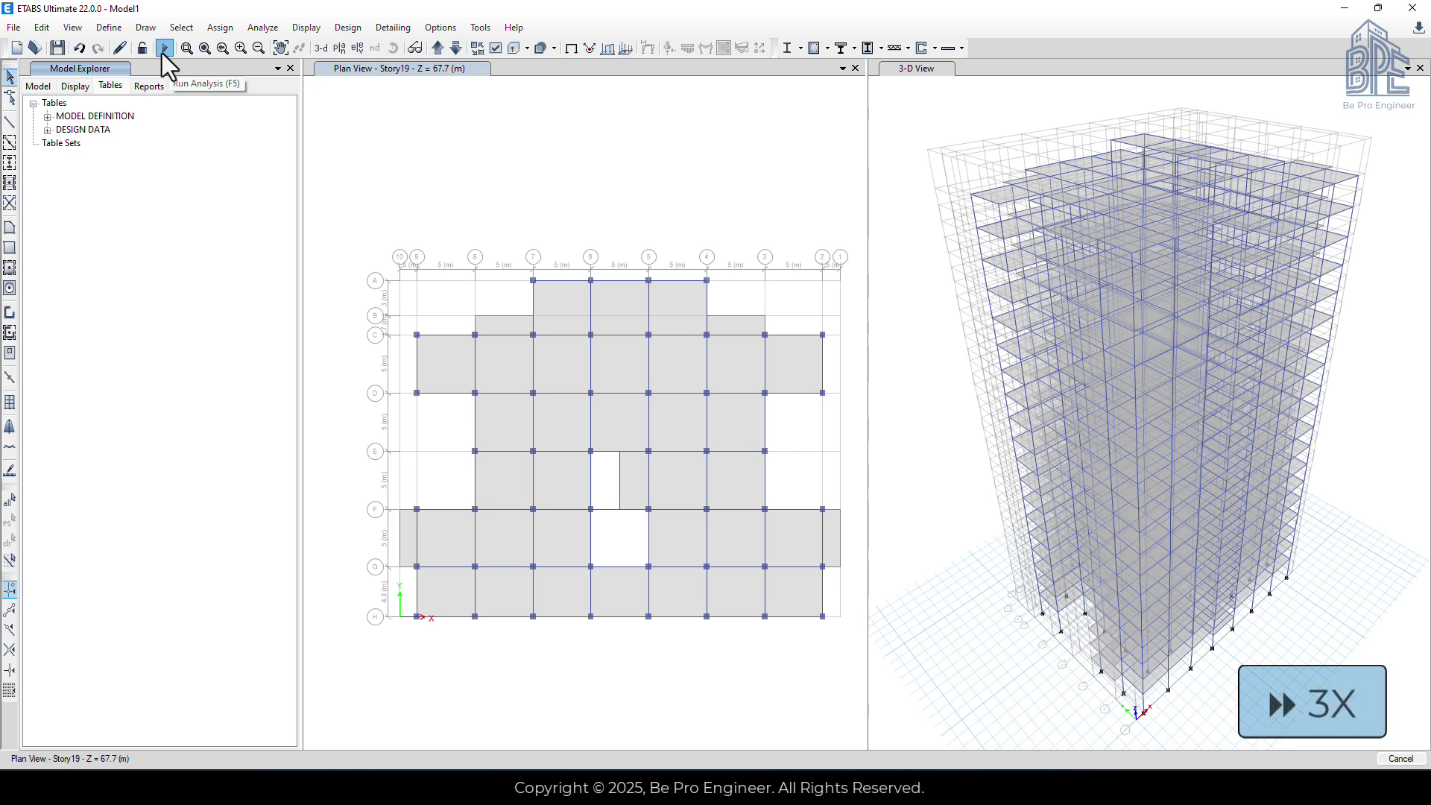